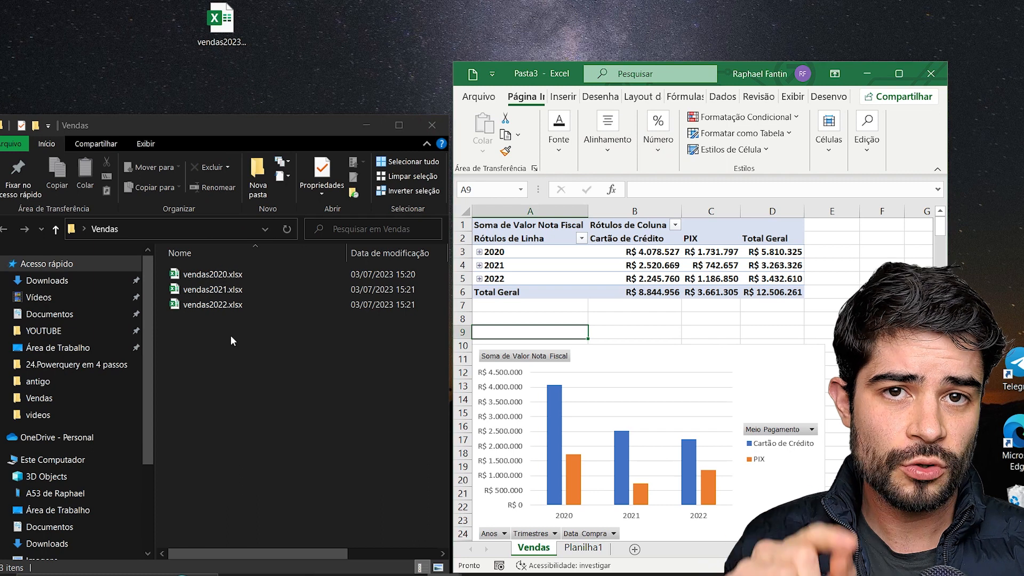
{"action": "right_click", "coordinate": [546, 266]}
{"action": "left_click", "coordinate": [587, 319]}
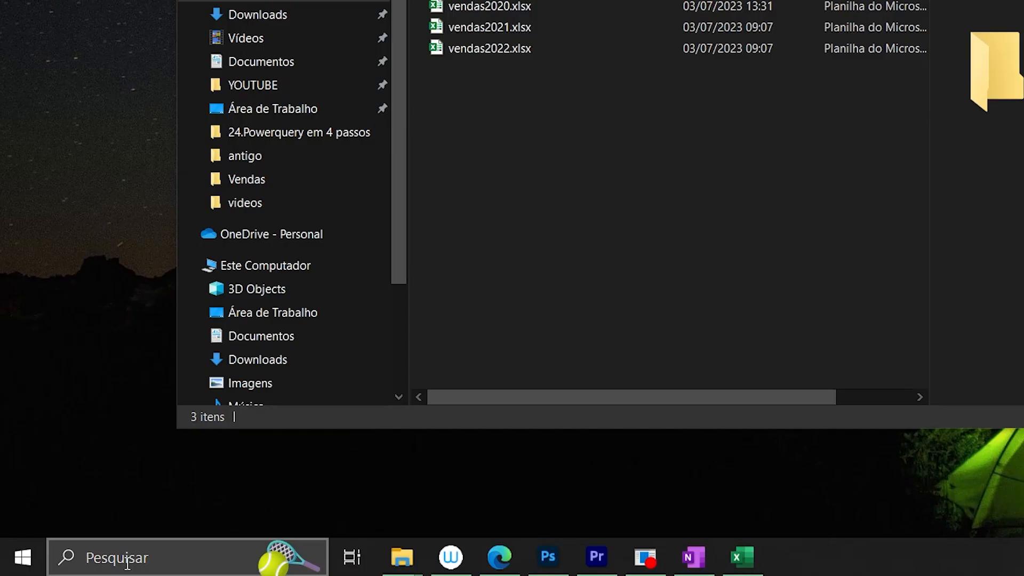
Find and launch Excel from the Windows search, then create a blank workbook
{"action": "left_click", "coordinate": [128, 563]}
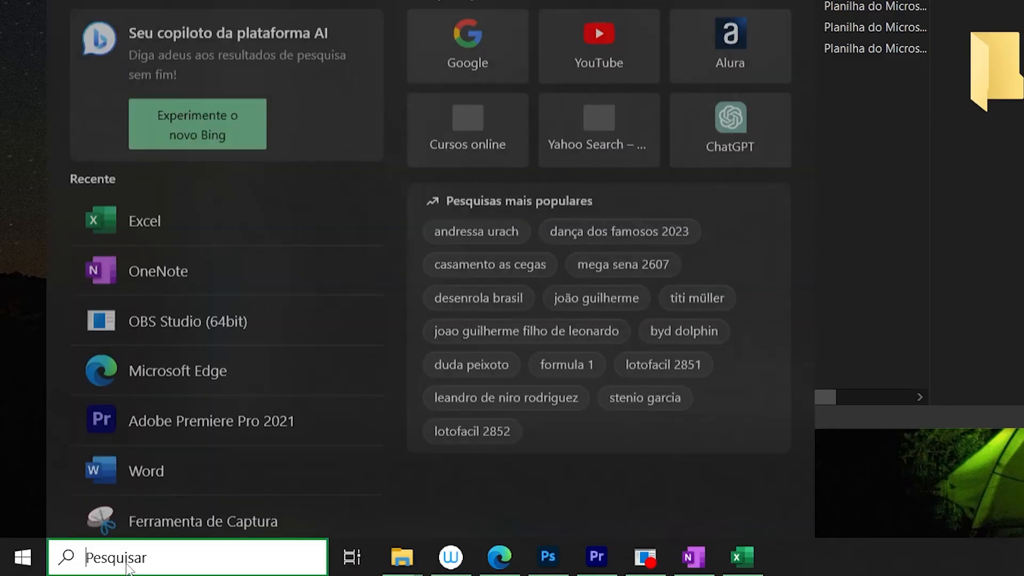
{"action": "type", "text": "excel"}
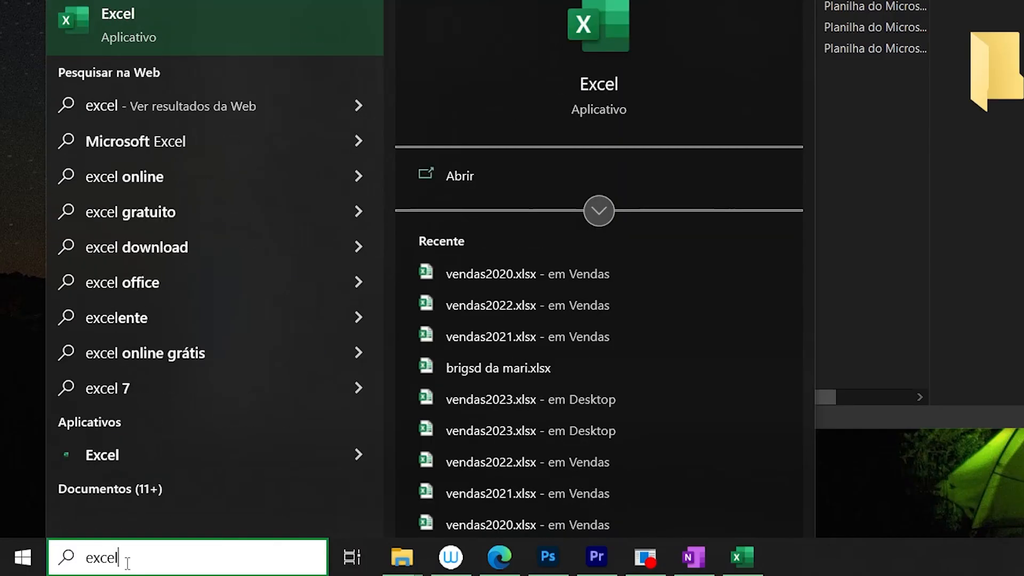
{"action": "key", "text": "Return"}
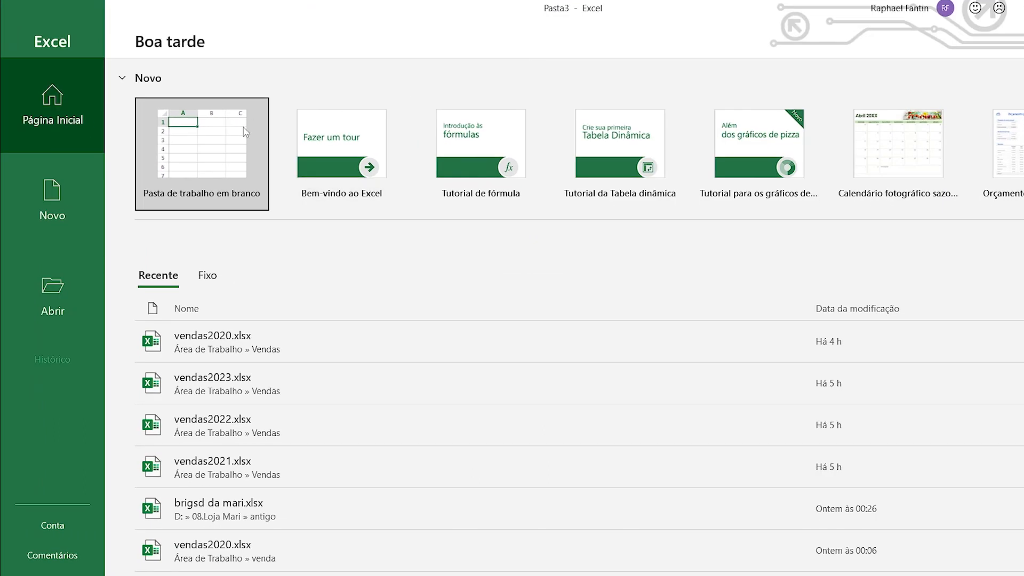
{"action": "left_click", "coordinate": [234, 160]}
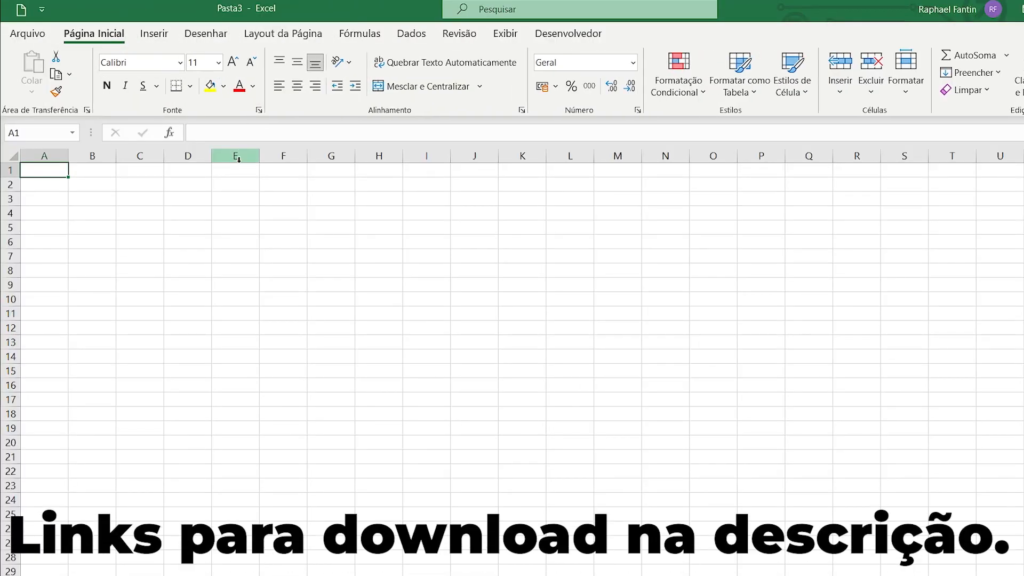
Get data from a folder, choosing the Vendas folder in Área de Trabalho as the source
{"action": "left_click", "coordinate": [414, 37]}
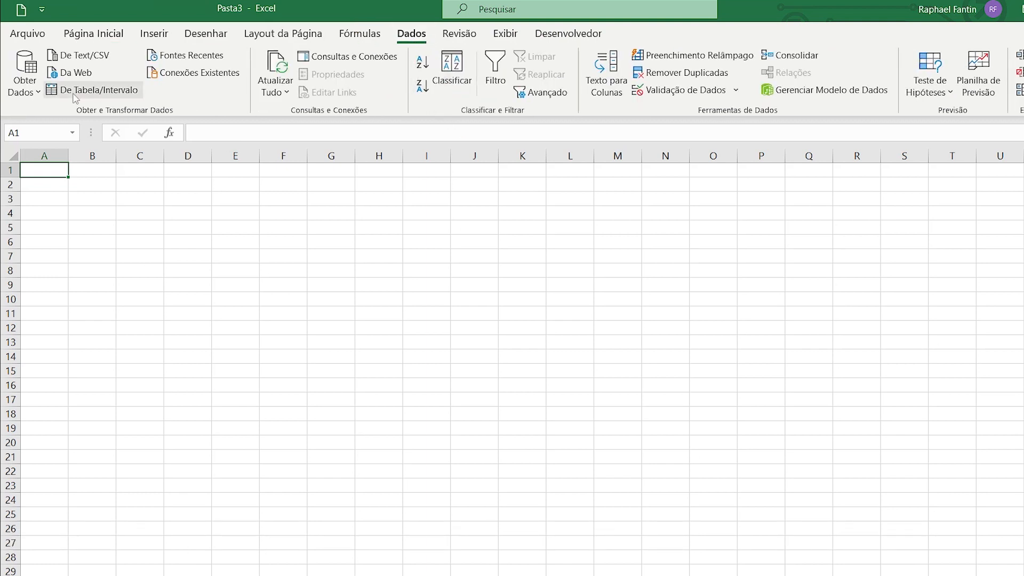
{"action": "left_click", "coordinate": [25, 75]}
{"action": "mouse_move", "coordinate": [67, 121]}
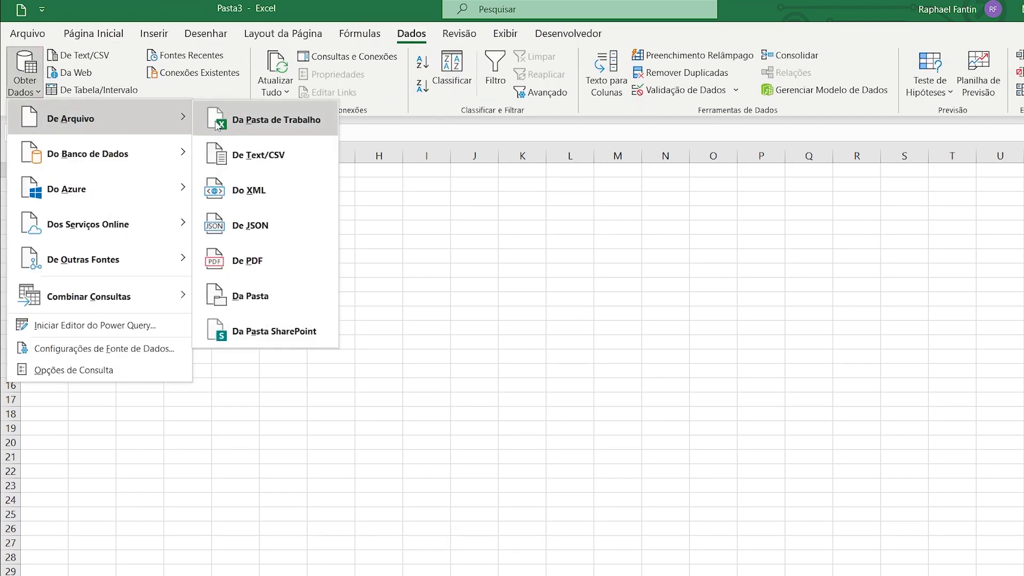
{"action": "left_click", "coordinate": [246, 296]}
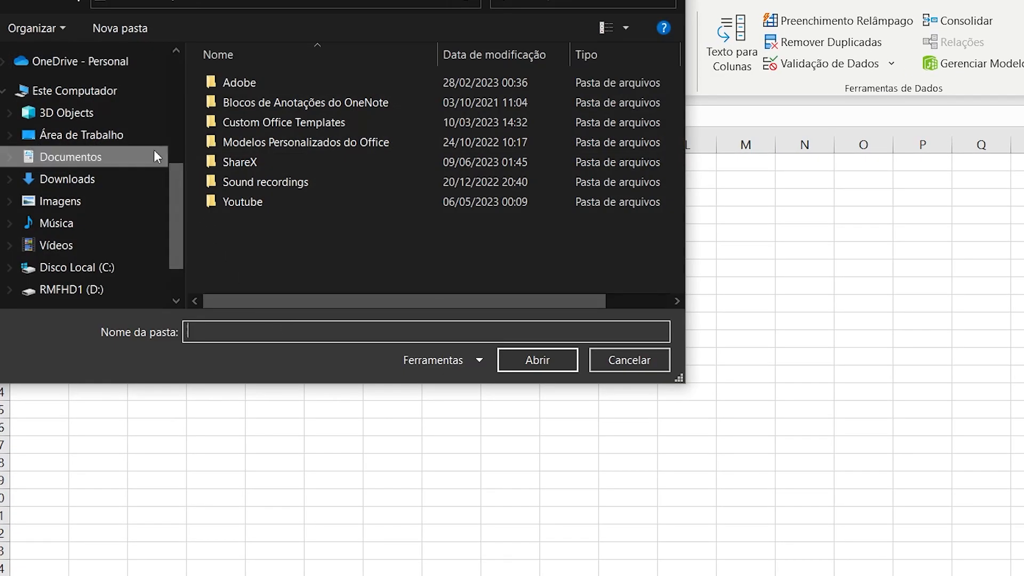
{"action": "left_click", "coordinate": [110, 133]}
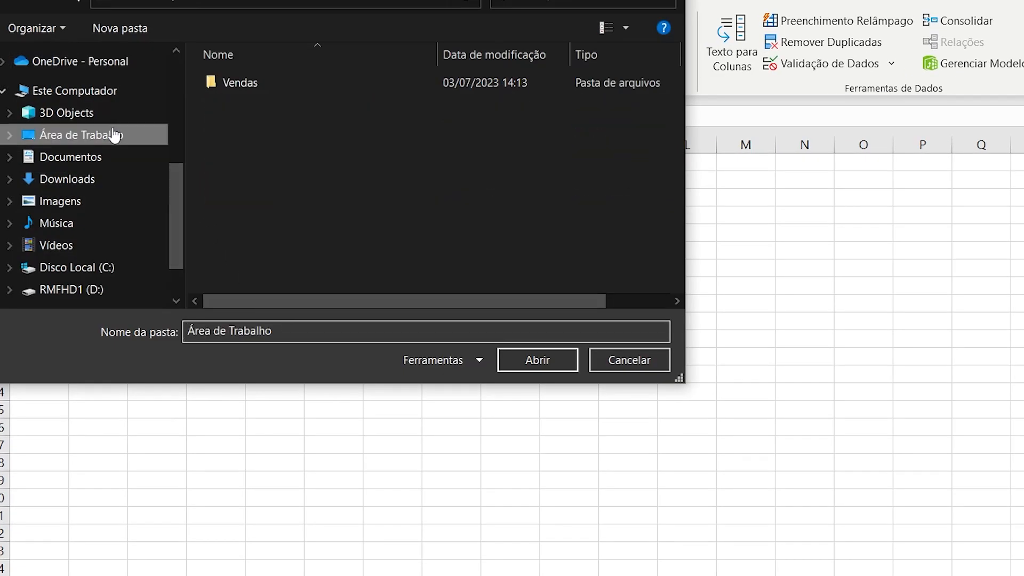
{"action": "left_click", "coordinate": [254, 85]}
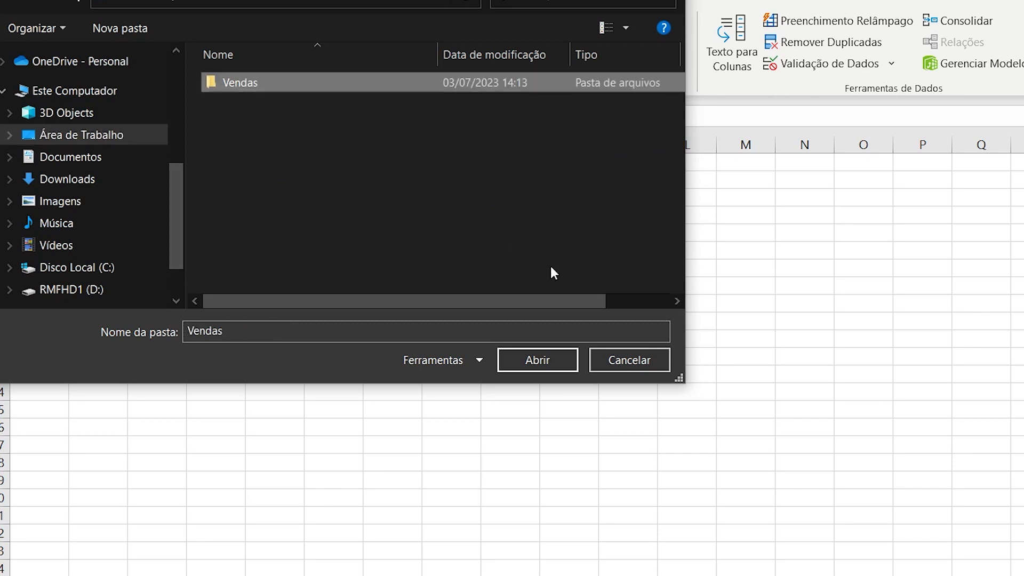
{"action": "left_click", "coordinate": [549, 362]}
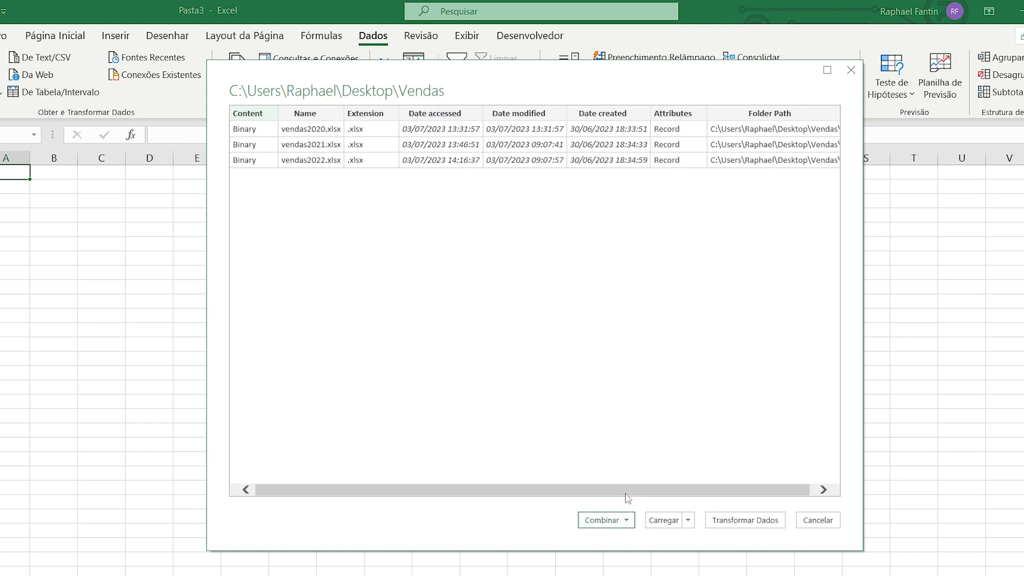
Combine and transform the folder's files, using Primeiro arquivo as the sample and Planilha1 as the object to extract
{"action": "left_click", "coordinate": [628, 521]}
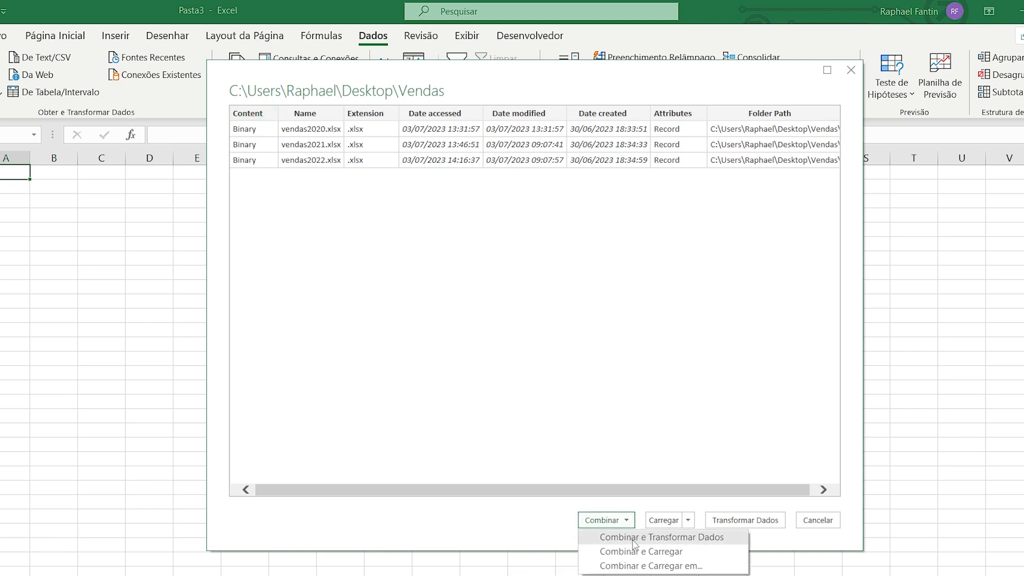
{"action": "left_click", "coordinate": [634, 543]}
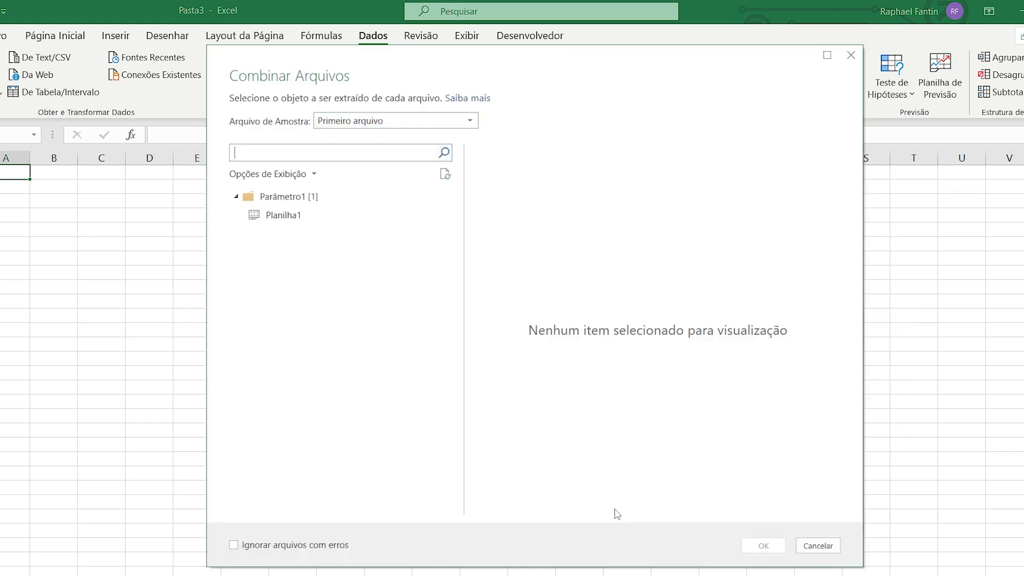
{"action": "left_click", "coordinate": [395, 121]}
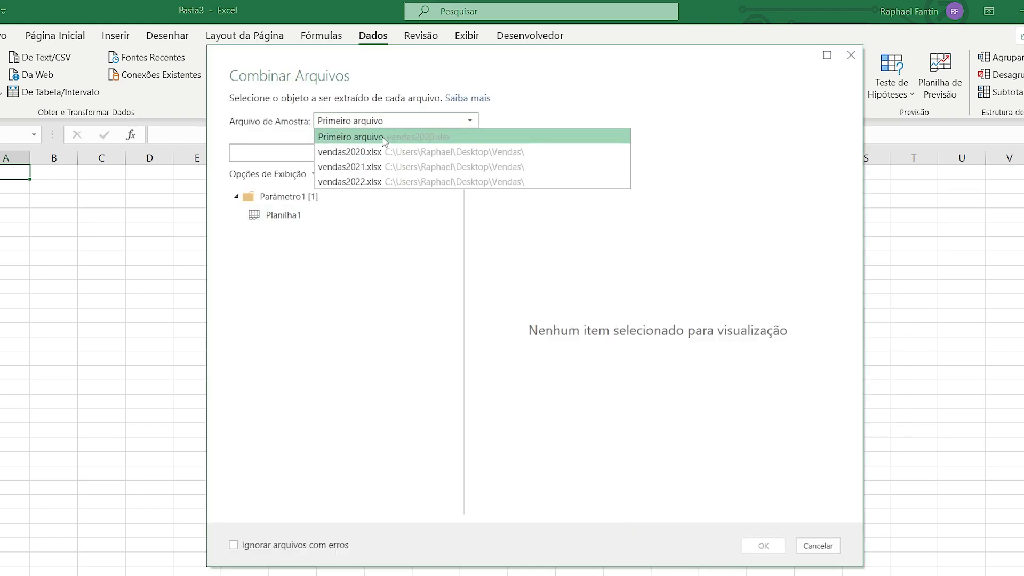
{"action": "left_click", "coordinate": [352, 137]}
{"action": "left_click", "coordinate": [323, 222]}
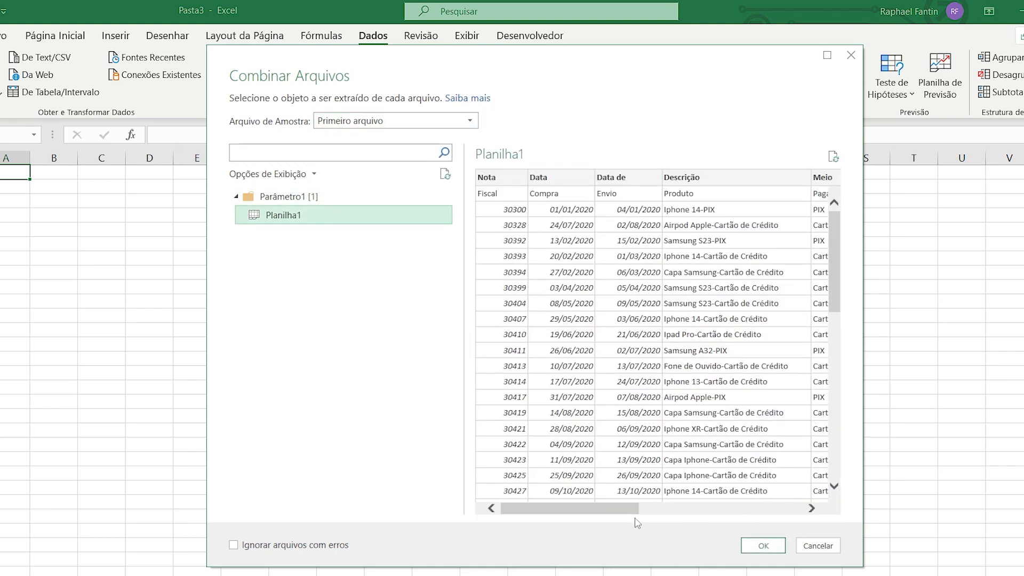
{"action": "left_click_drag", "start_coordinate": [635, 517], "coordinate": [659, 517]}
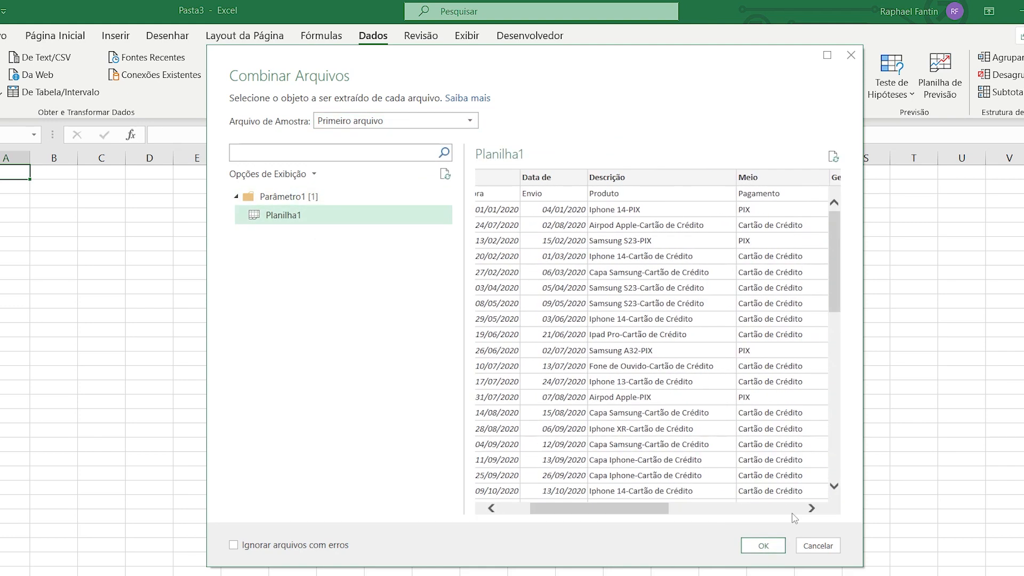
{"action": "left_click", "coordinate": [776, 544]}
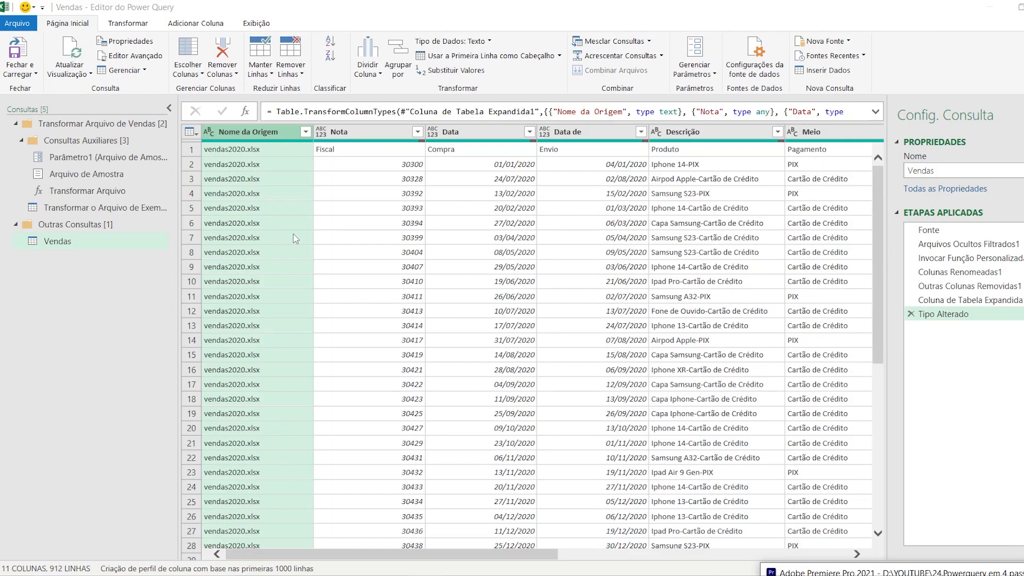
Examine the helper queries Transformar o Arquivo de Exemplo, Transformar Arquivo and Arquivo de Amostra, and return to the Vendas query
{"action": "left_click", "coordinate": [140, 213]}
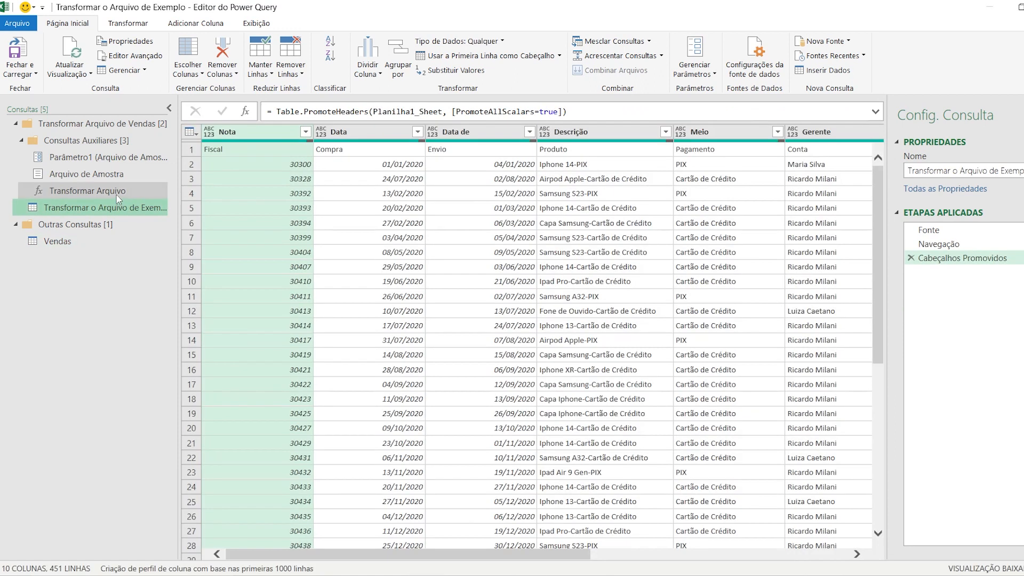
{"action": "left_click", "coordinate": [116, 192]}
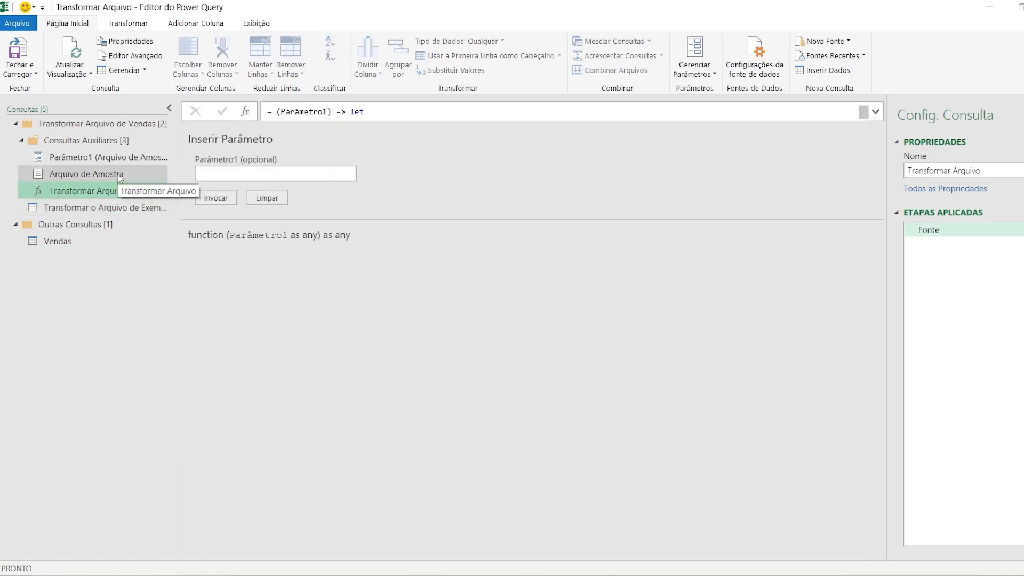
{"action": "left_click", "coordinate": [117, 174]}
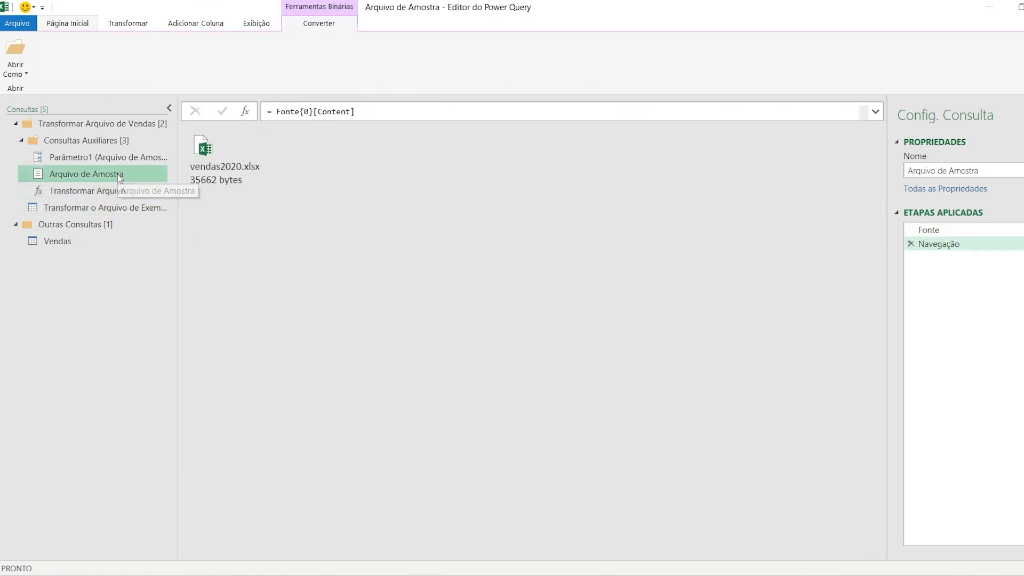
{"action": "left_click", "coordinate": [69, 245]}
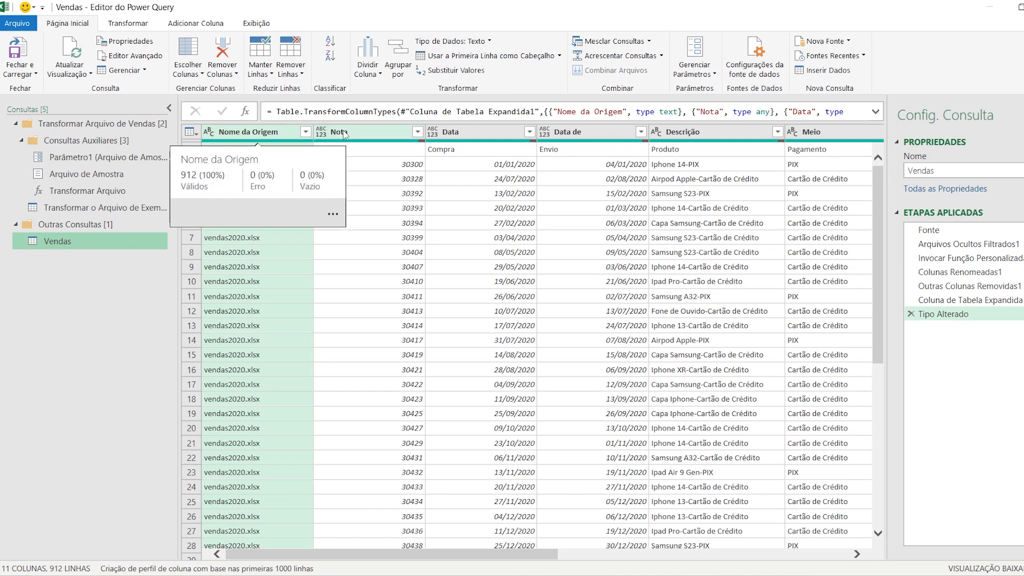
Apply the Nome da Origem filter with vendas2020.xlsx, vendas2021.xlsx and vendas2022.xlsx all selected
{"action": "left_click", "coordinate": [305, 132]}
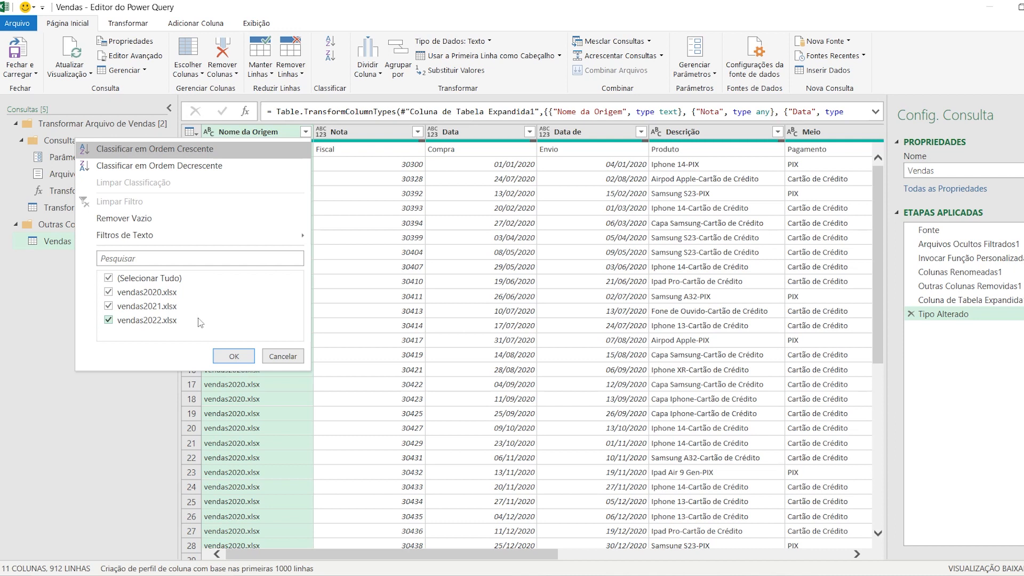
{"action": "left_click", "coordinate": [233, 355]}
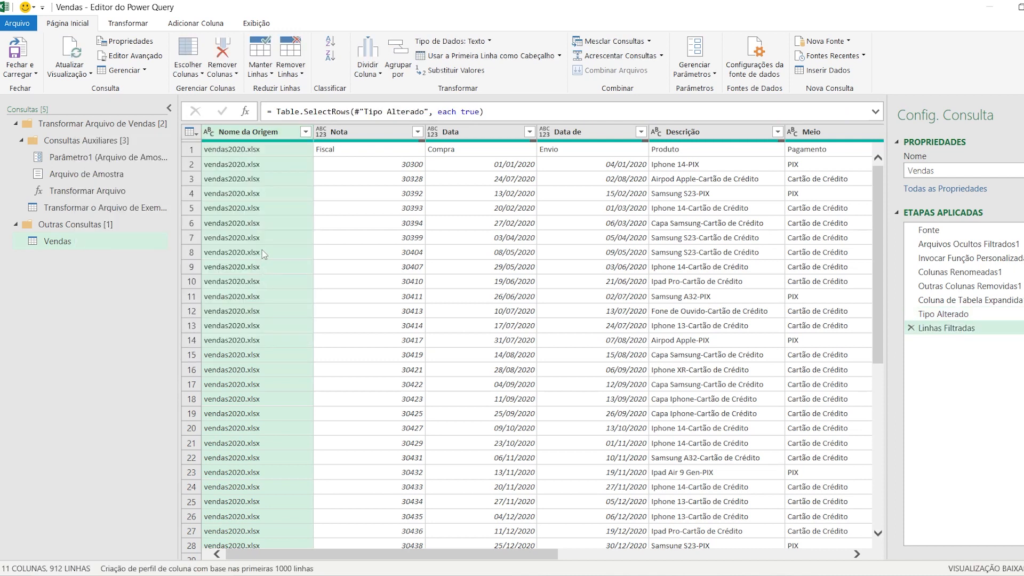
Try removing the Nome da Origem column, compare it with earlier applied steps, and undo it by deleting the Colunas Removidas step
{"action": "right_click", "coordinate": [251, 138]}
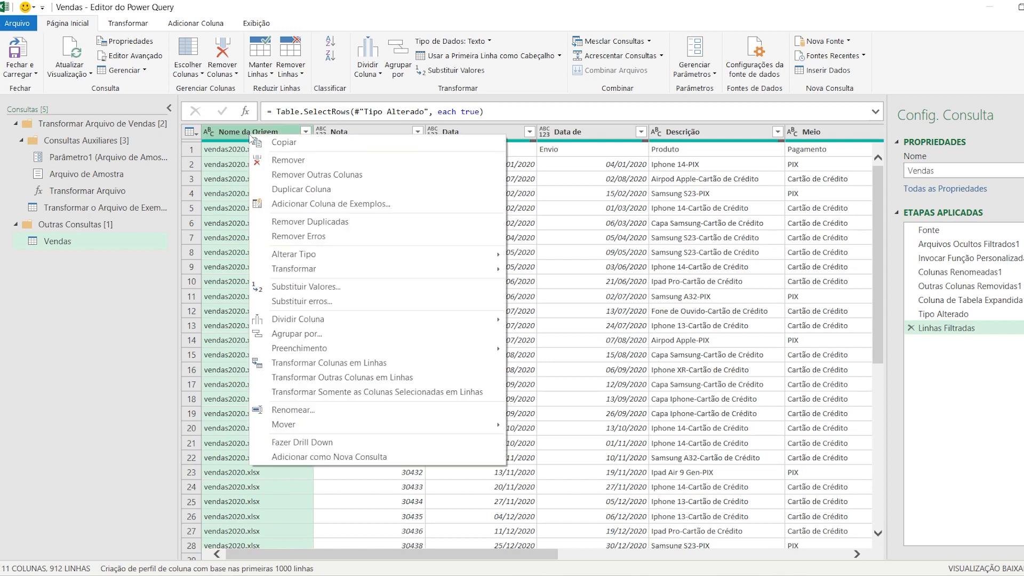
{"action": "left_click", "coordinate": [284, 160]}
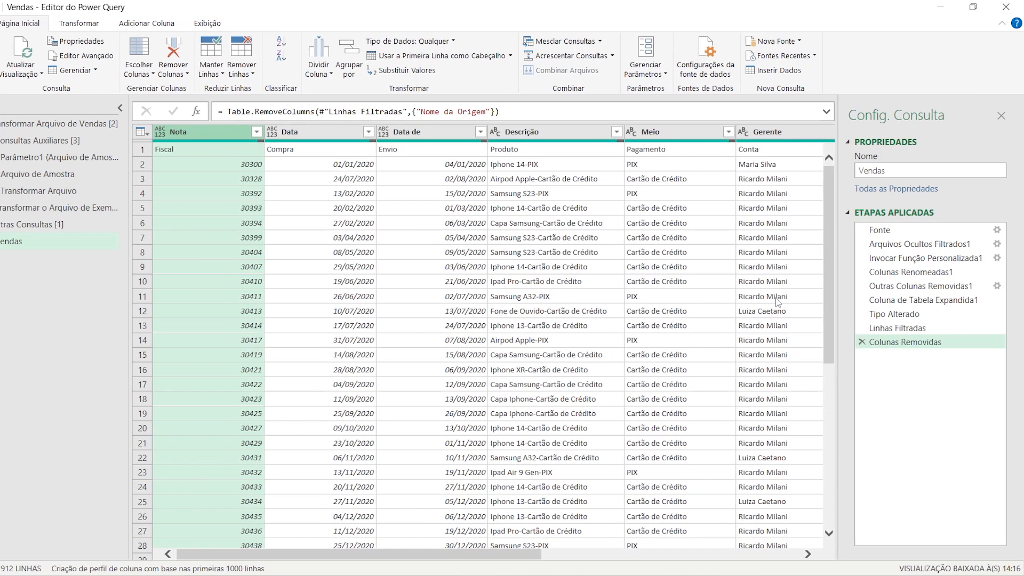
{"action": "left_click", "coordinate": [918, 315]}
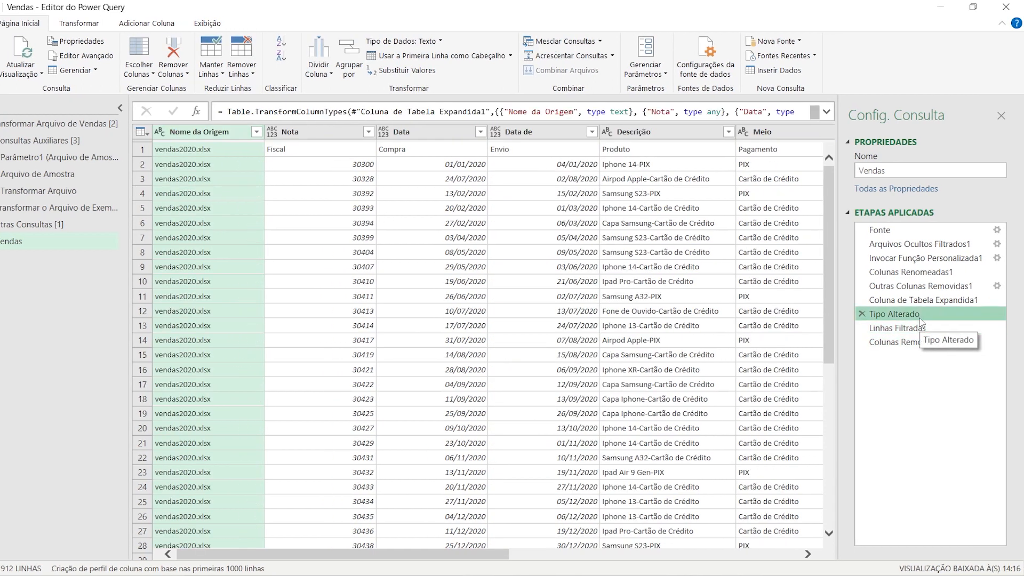
{"action": "left_click", "coordinate": [920, 301]}
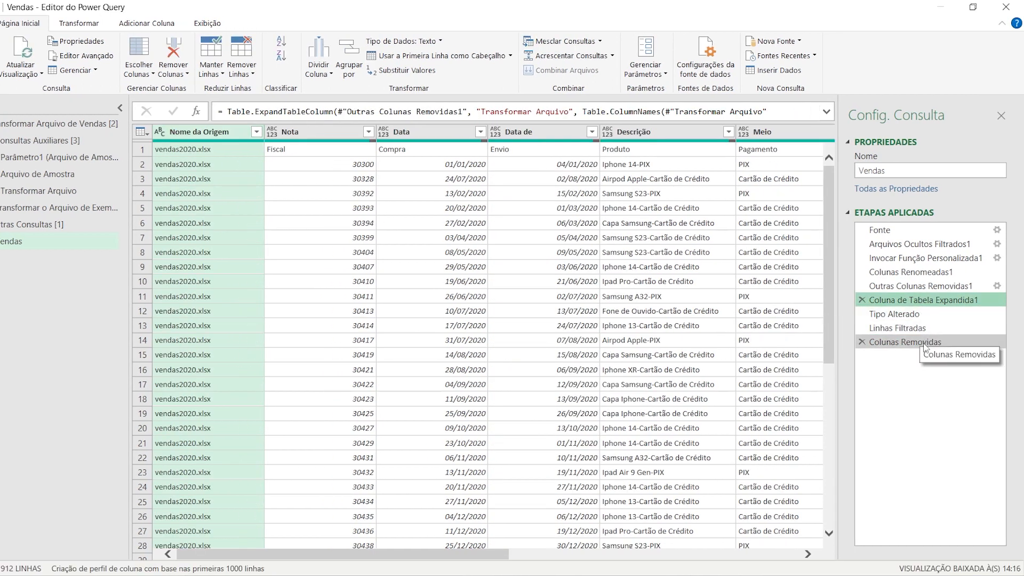
{"action": "left_click", "coordinate": [925, 342]}
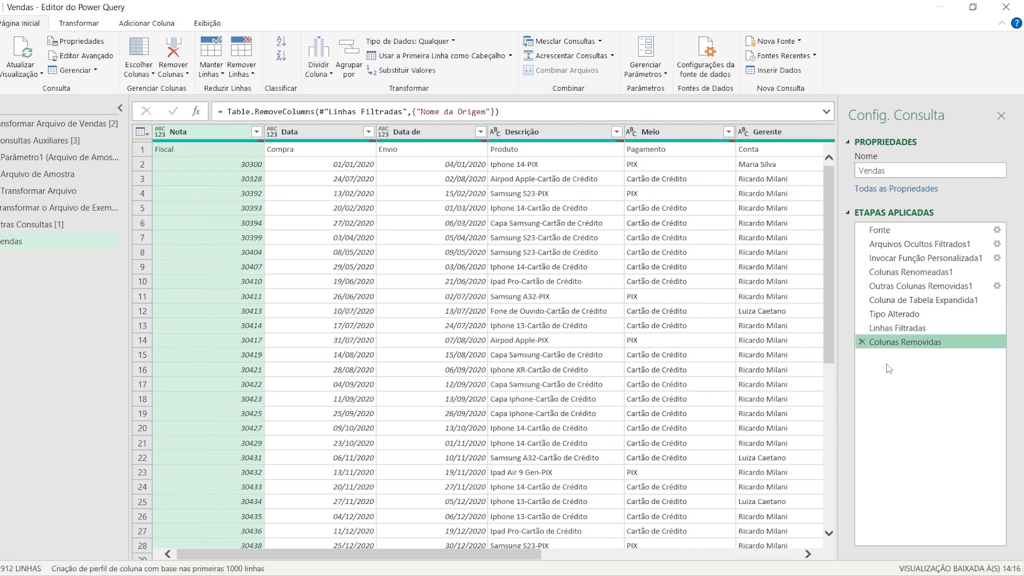
{"action": "left_click", "coordinate": [862, 342]}
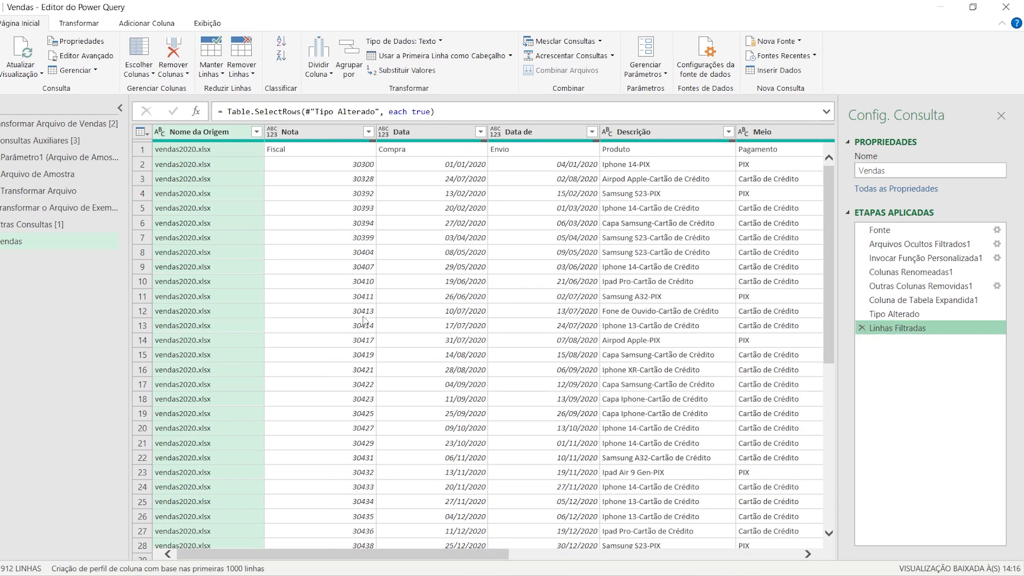
Remove the Nome da Origem column from the Vendas query
{"action": "mouse_move", "coordinate": [440, 553]}
{"action": "left_mouse_down"}
{"action": "mouse_move", "coordinate": [453, 555]}
{"action": "mouse_move", "coordinate": [434, 552]}
{"action": "left_mouse_up"}
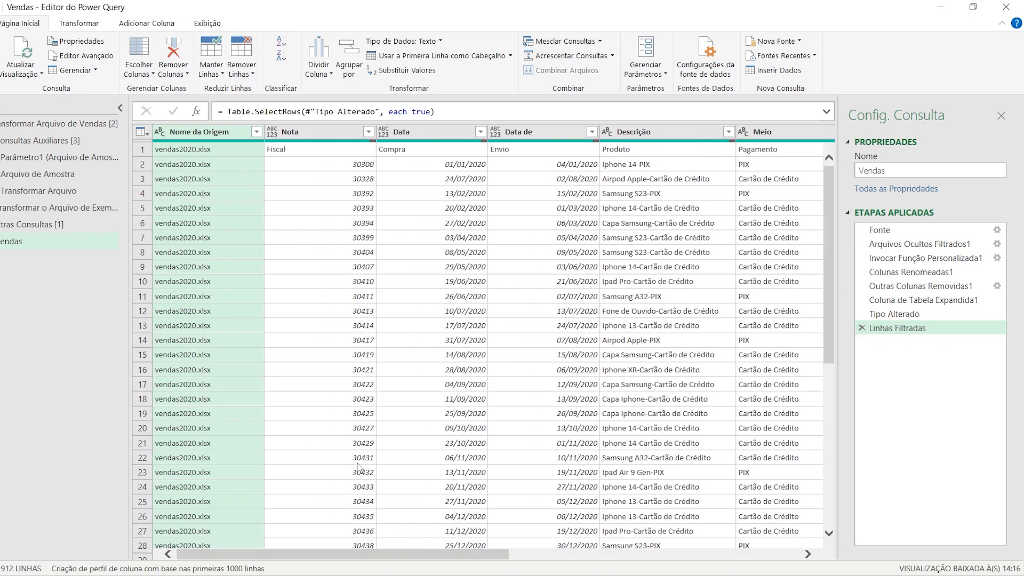
{"action": "right_click", "coordinate": [205, 138]}
{"action": "left_click", "coordinate": [251, 156]}
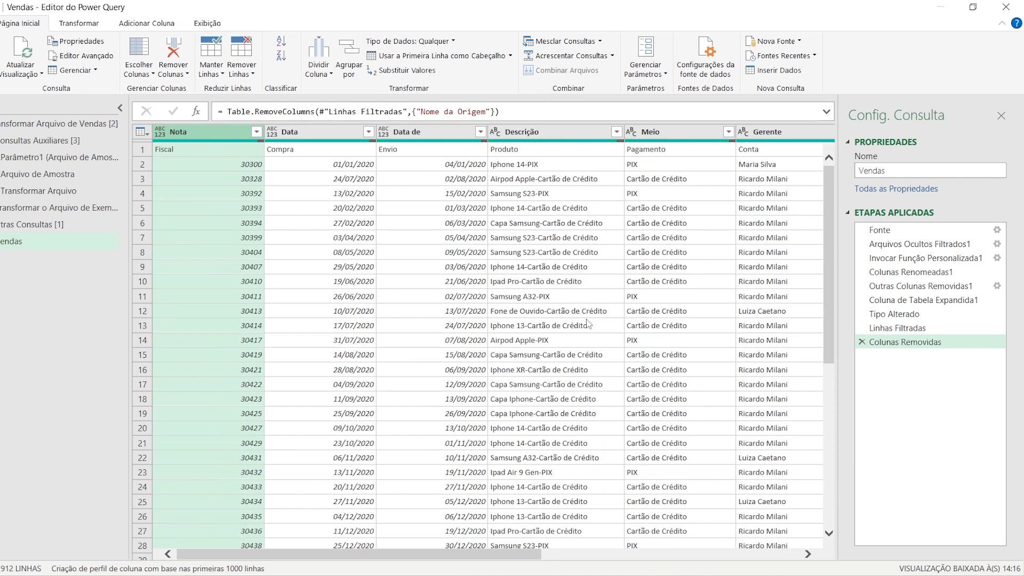
Review the data at earlier applied steps, back to Outras Colunas Removidas1, and return to the Colunas Removidas step
{"action": "left_click", "coordinate": [891, 327]}
{"action": "left_click", "coordinate": [890, 315]}
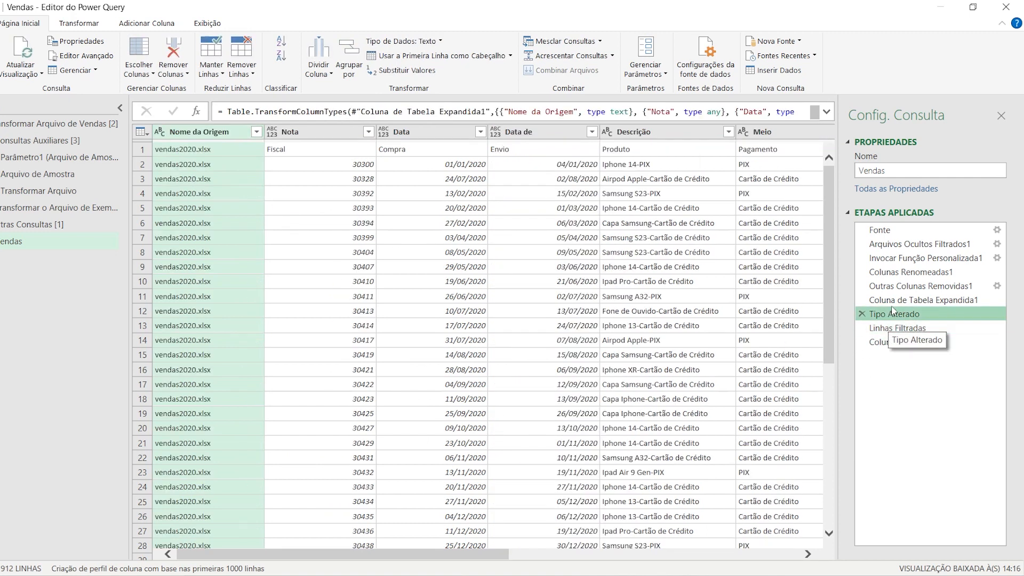
{"action": "left_click", "coordinate": [896, 301]}
{"action": "left_click", "coordinate": [902, 342]}
{"action": "left_click", "coordinate": [906, 286]}
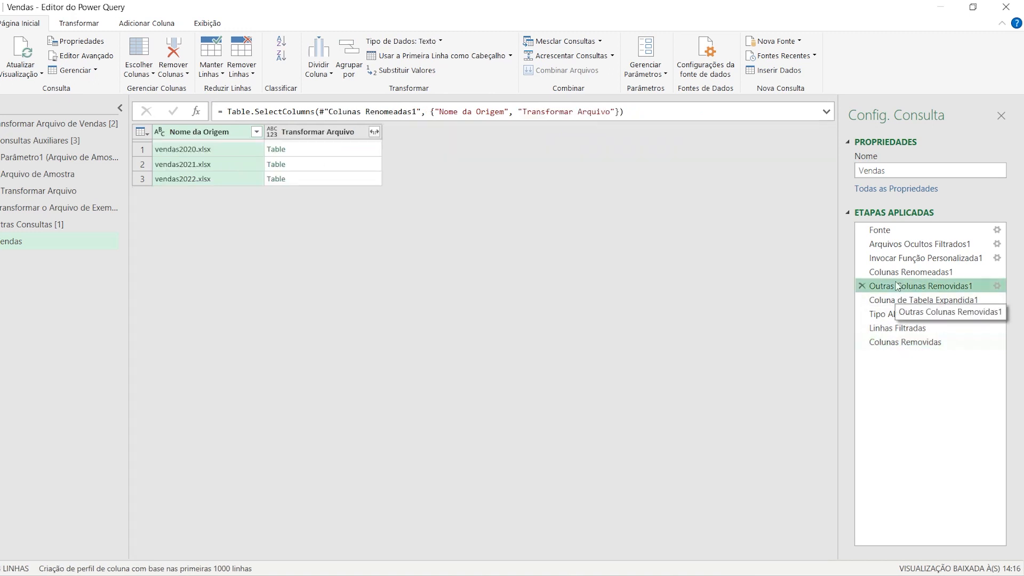
{"action": "left_click", "coordinate": [901, 342]}
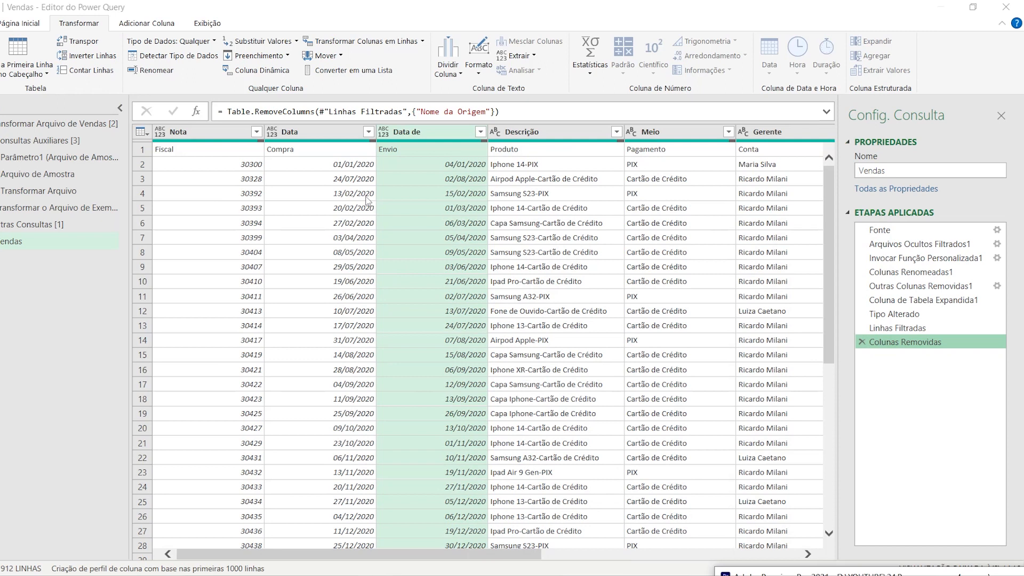
Demote the column headers of the Vendas query to the first row and transpose the table
{"action": "left_click", "coordinate": [328, 135]}
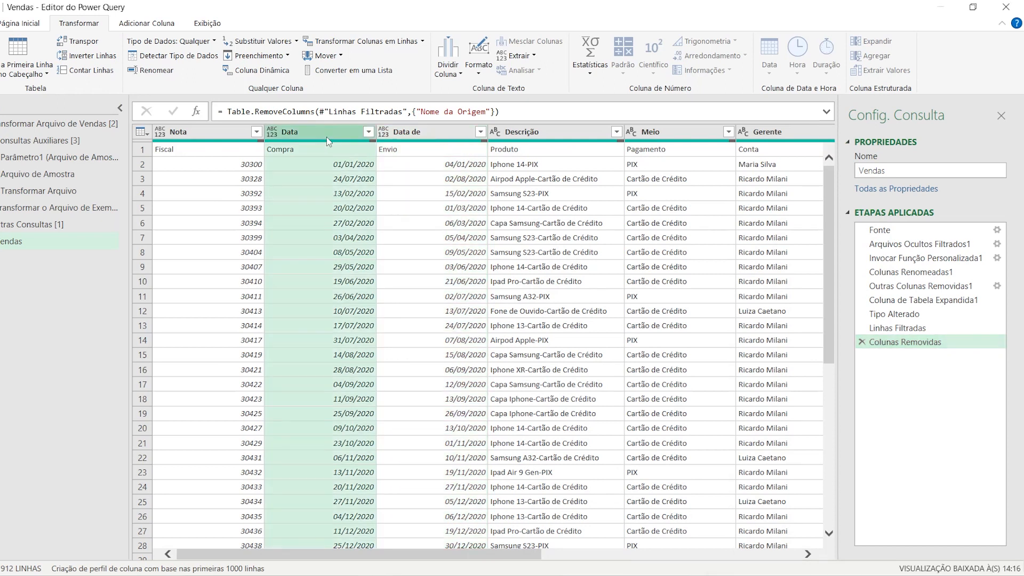
{"action": "left_click", "coordinate": [26, 24]}
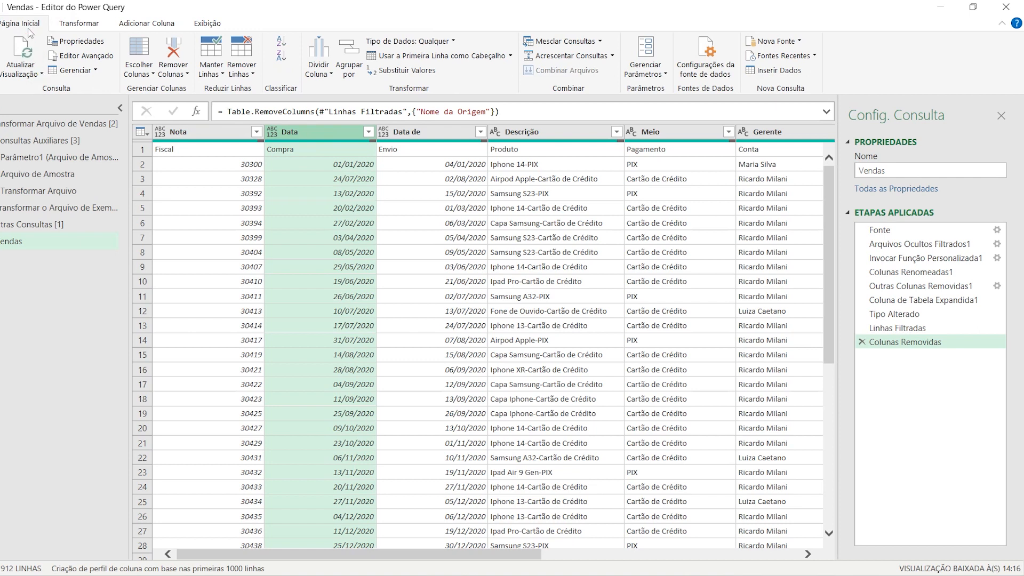
{"action": "left_click", "coordinate": [510, 55]}
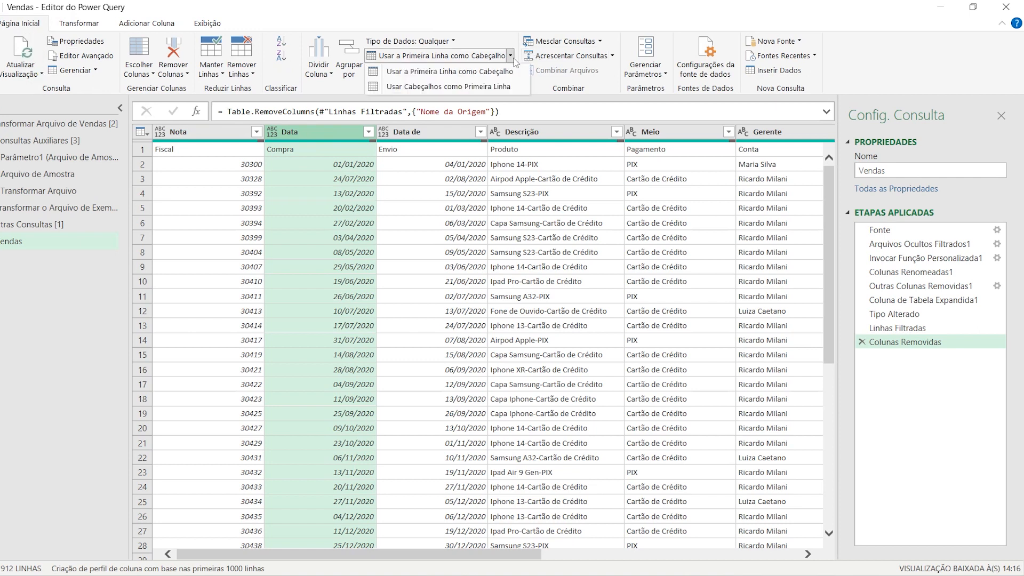
{"action": "left_click", "coordinate": [507, 87]}
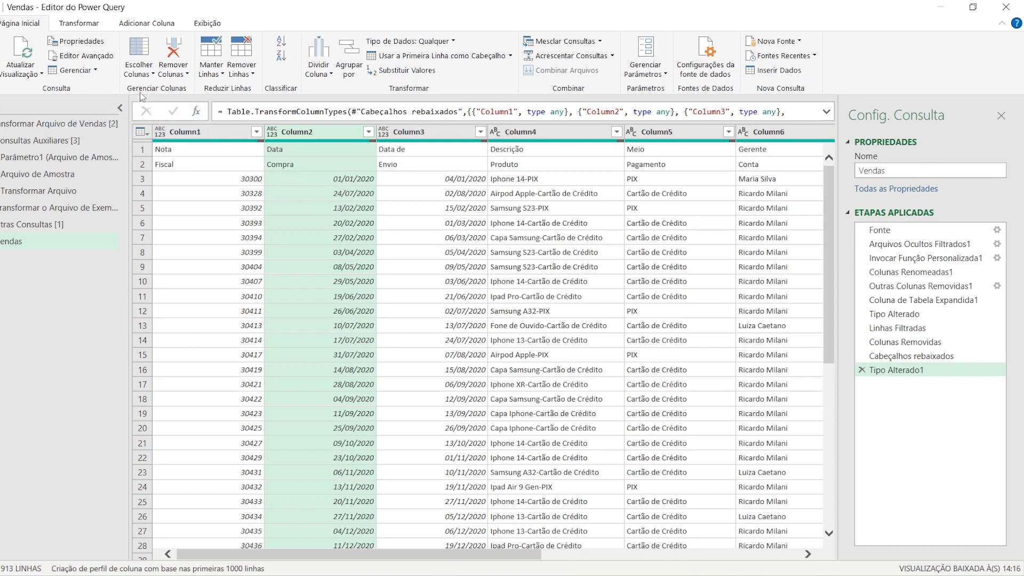
{"action": "left_click", "coordinate": [79, 23]}
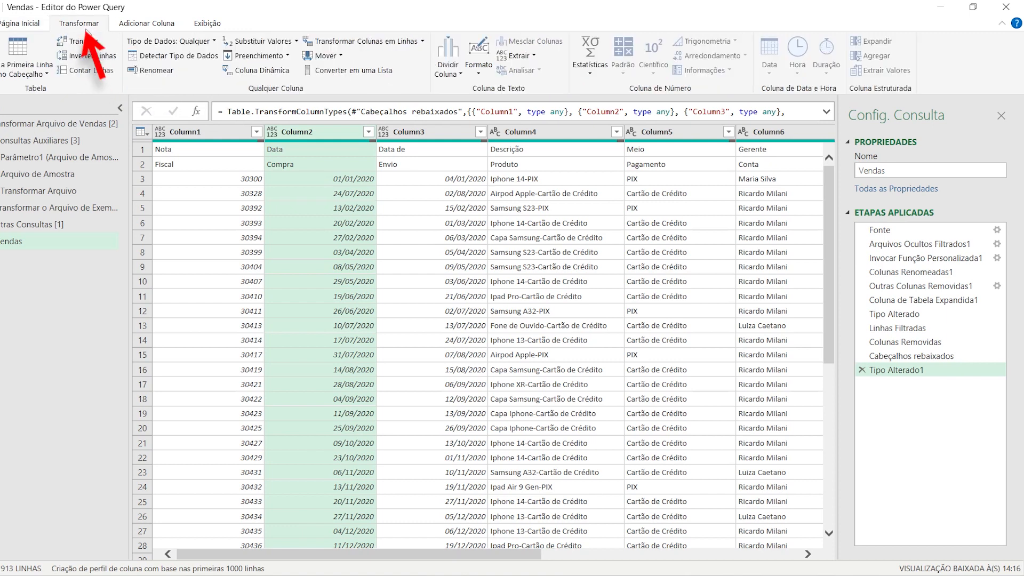
{"action": "left_click", "coordinate": [81, 41]}
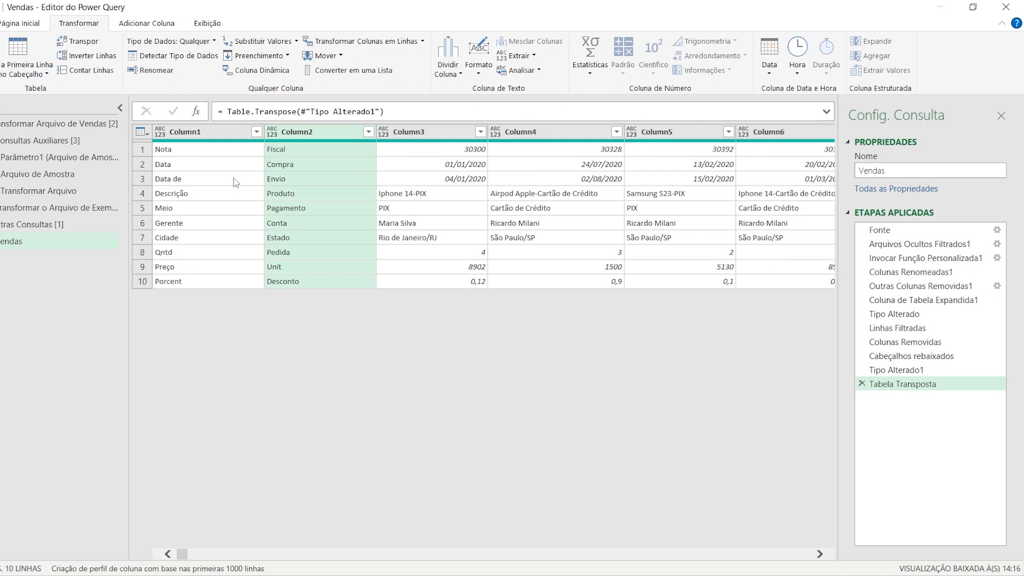
Merge Column1 and Column2 of the transposed table using a space as the separator
{"action": "left_click", "coordinate": [216, 138]}
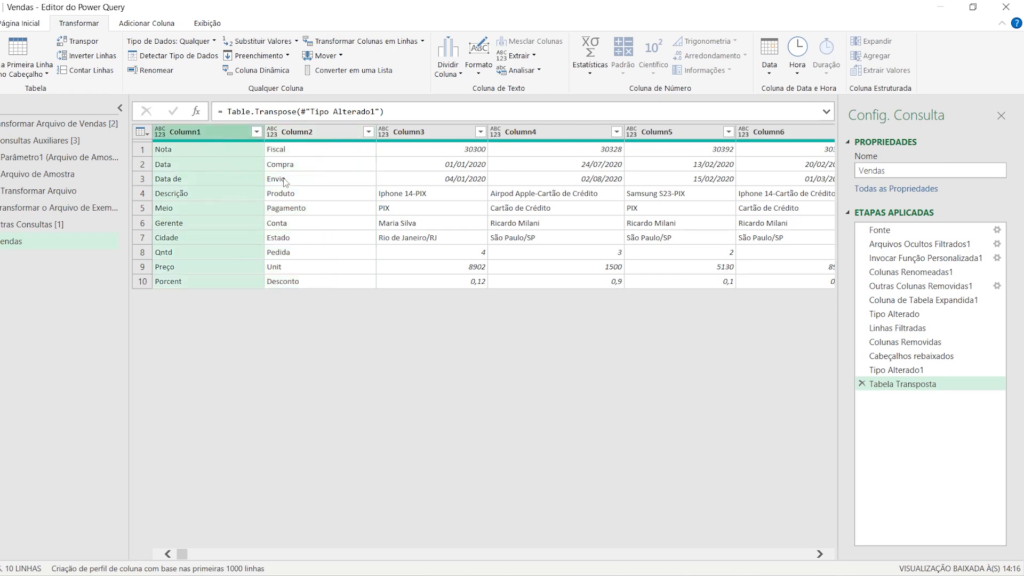
{"action": "left_click", "coordinate": [312, 138], "text": "shift"}
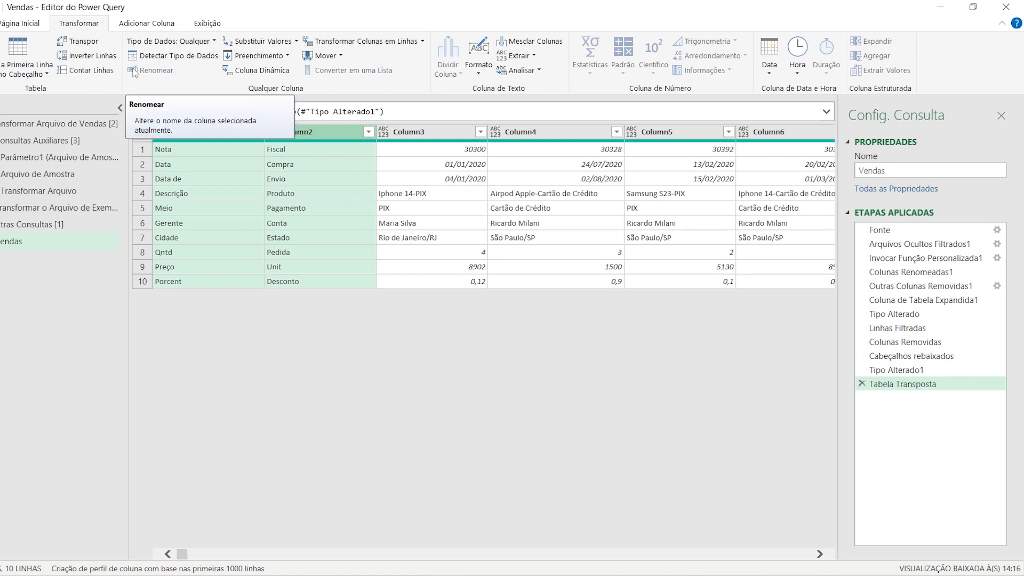
{"action": "right_click", "coordinate": [328, 132]}
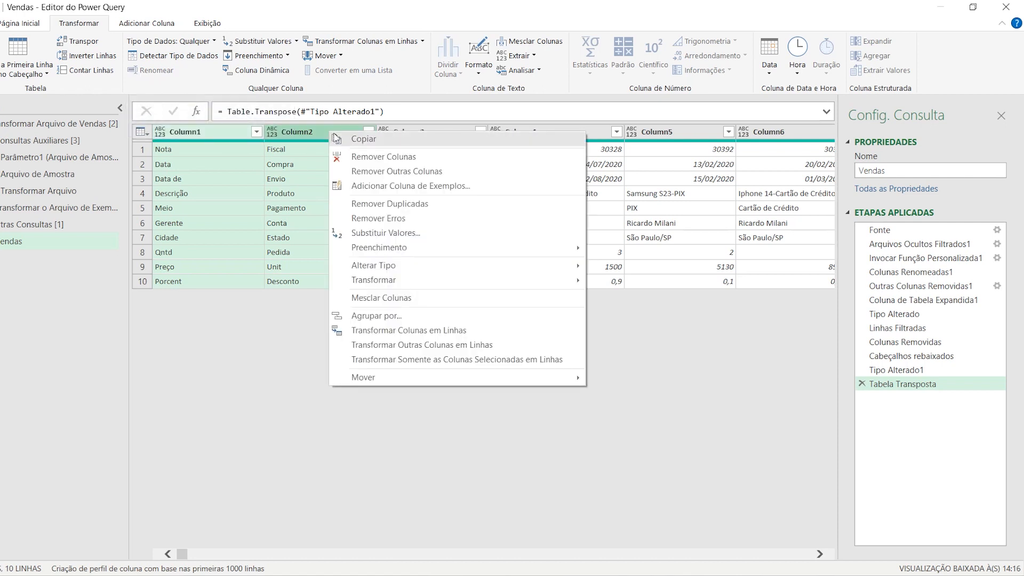
{"action": "left_click", "coordinate": [417, 299]}
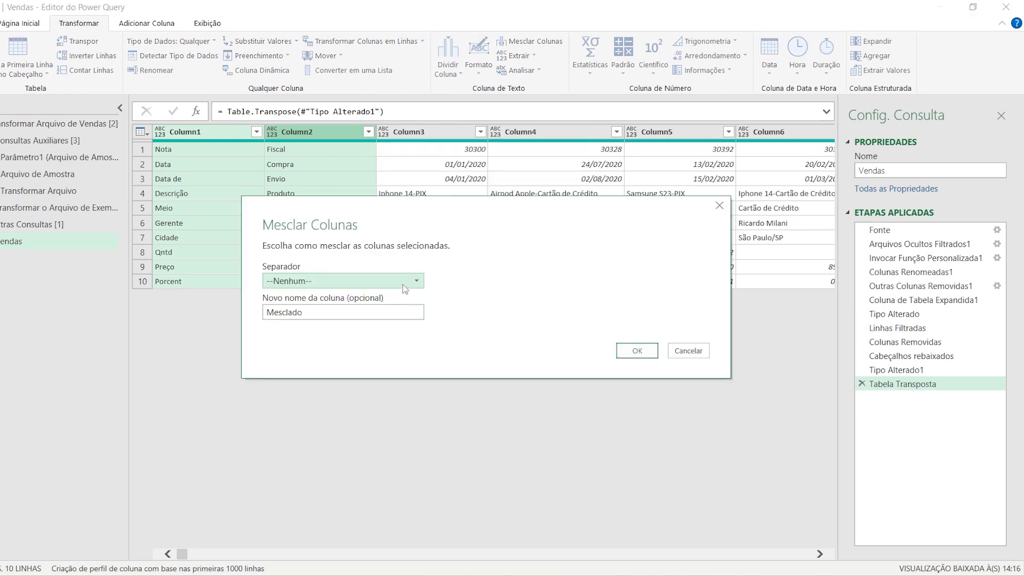
{"action": "left_click", "coordinate": [402, 281]}
{"action": "left_click", "coordinate": [340, 366]}
{"action": "left_click", "coordinate": [651, 353]}
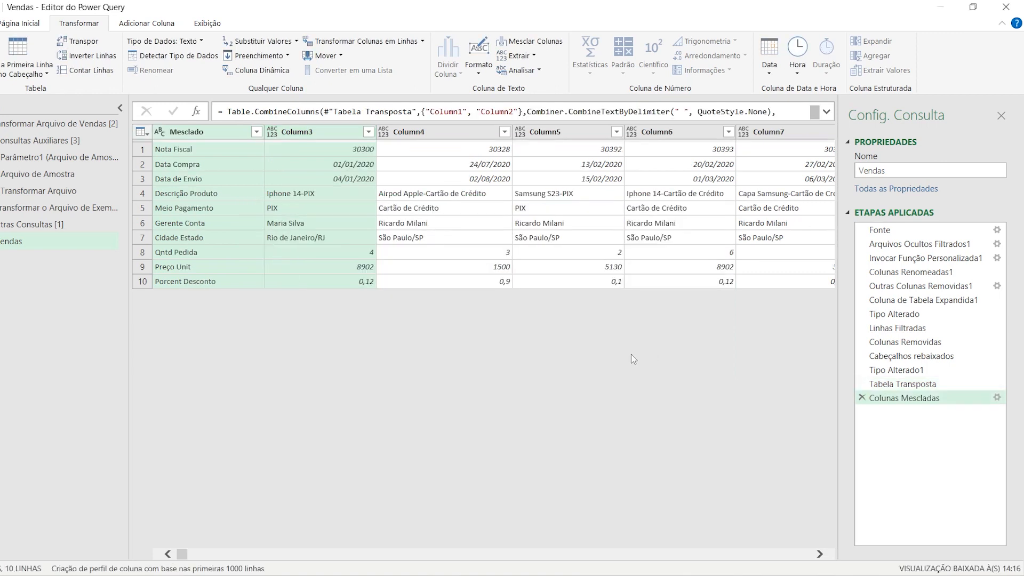
Transpose the table back and promote its first row to column headers
{"action": "left_click", "coordinate": [80, 41]}
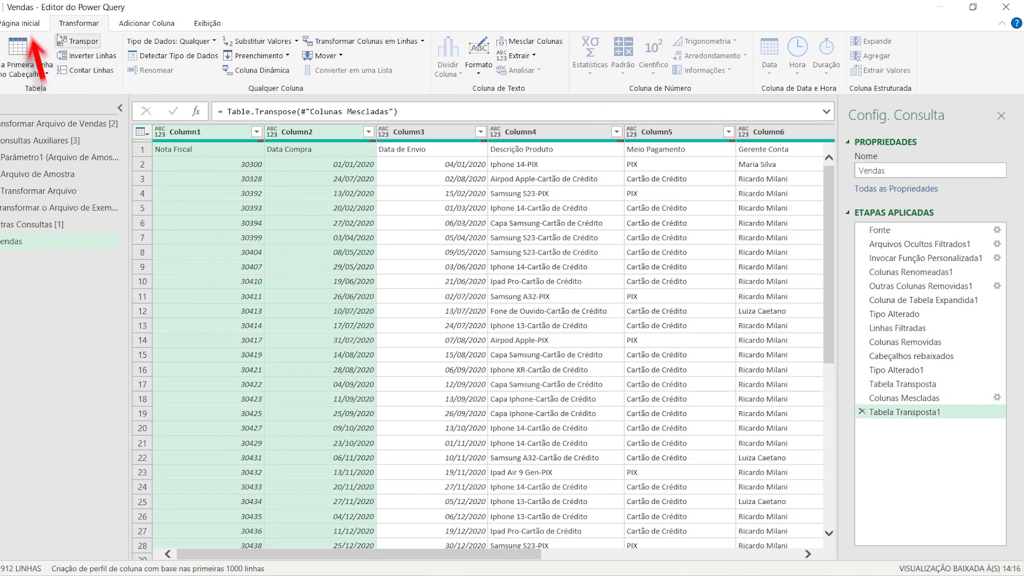
{"action": "left_click", "coordinate": [22, 23]}
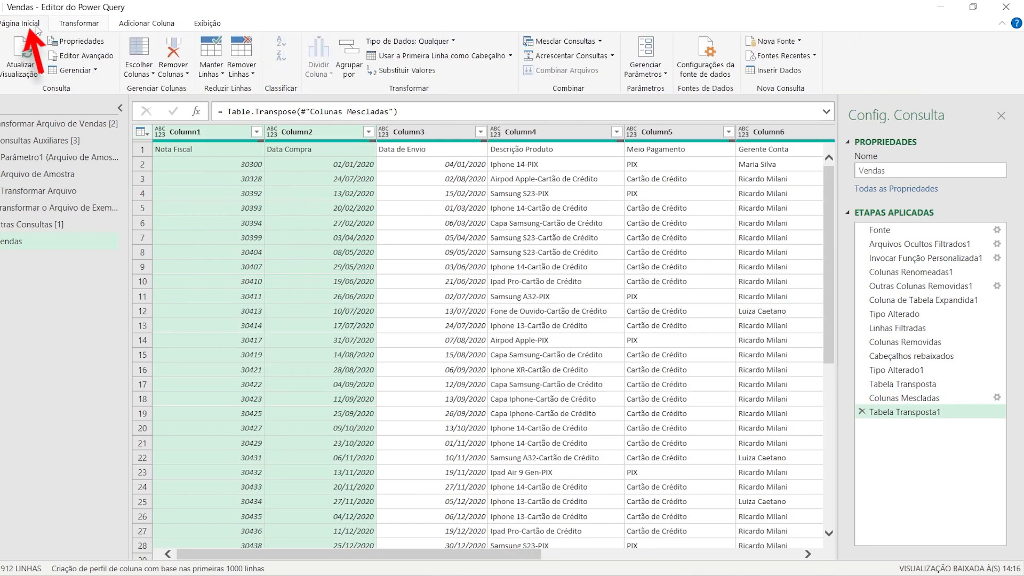
{"action": "left_click", "coordinate": [511, 56]}
{"action": "left_click", "coordinate": [503, 73]}
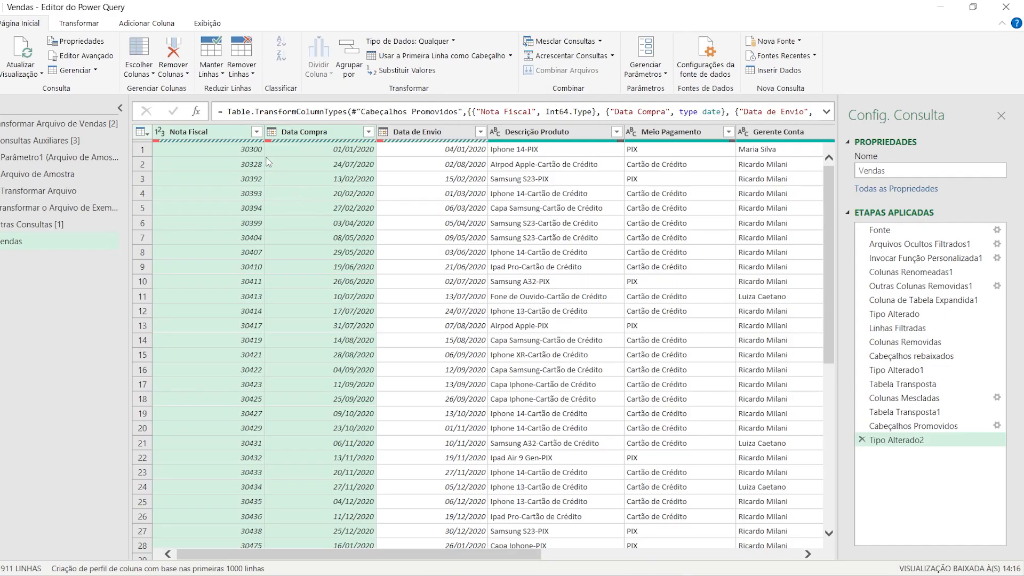
Remove the rows with errors in the Nota Fiscal and Data Compra columns
{"action": "right_click", "coordinate": [232, 138]}
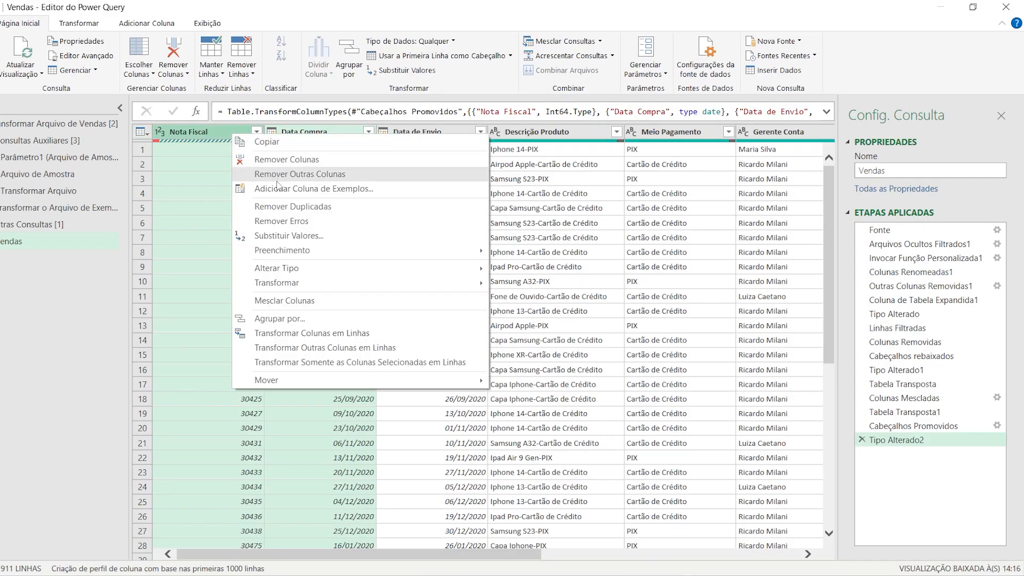
{"action": "left_click", "coordinate": [298, 216]}
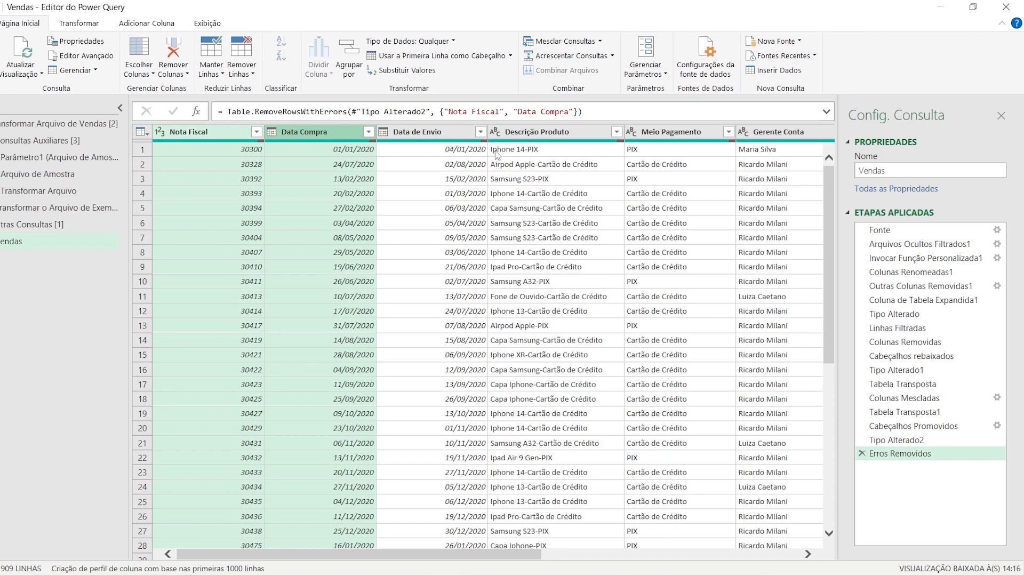
Reduce the Descrição Produto column to the text before the "-" delimiter
{"action": "left_click", "coordinate": [519, 136]}
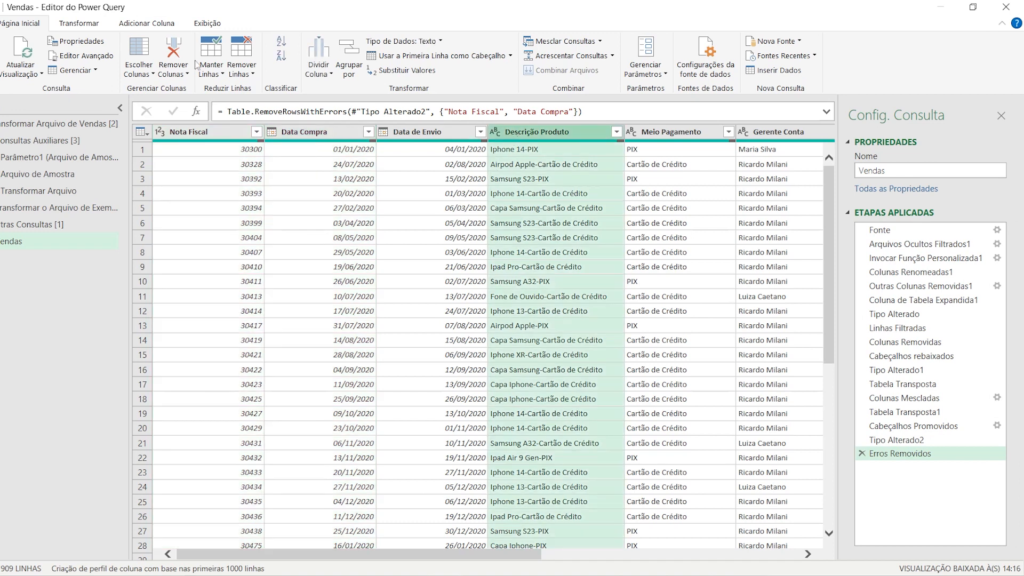
{"action": "left_click", "coordinate": [60, 24]}
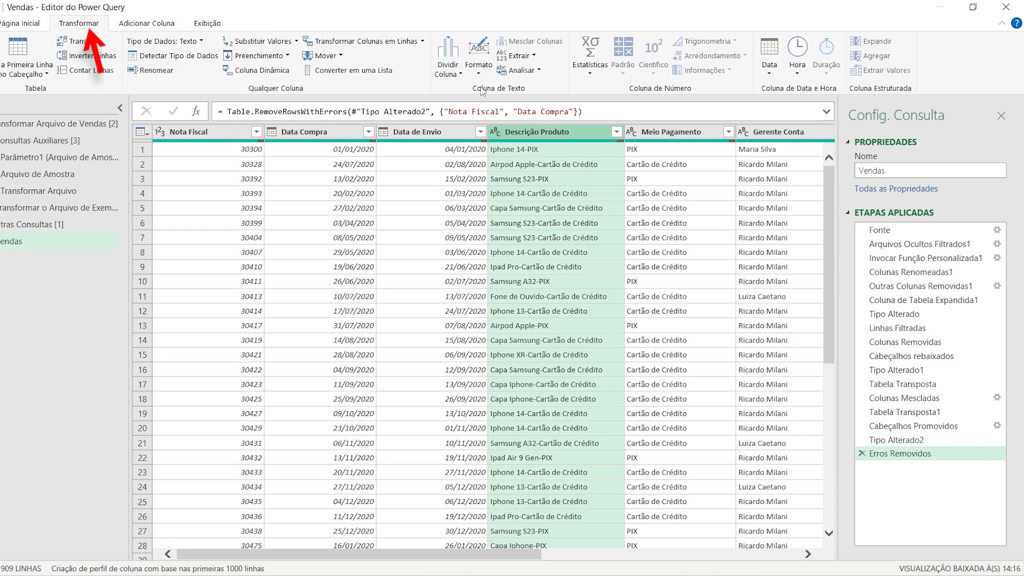
{"action": "left_click", "coordinate": [533, 60]}
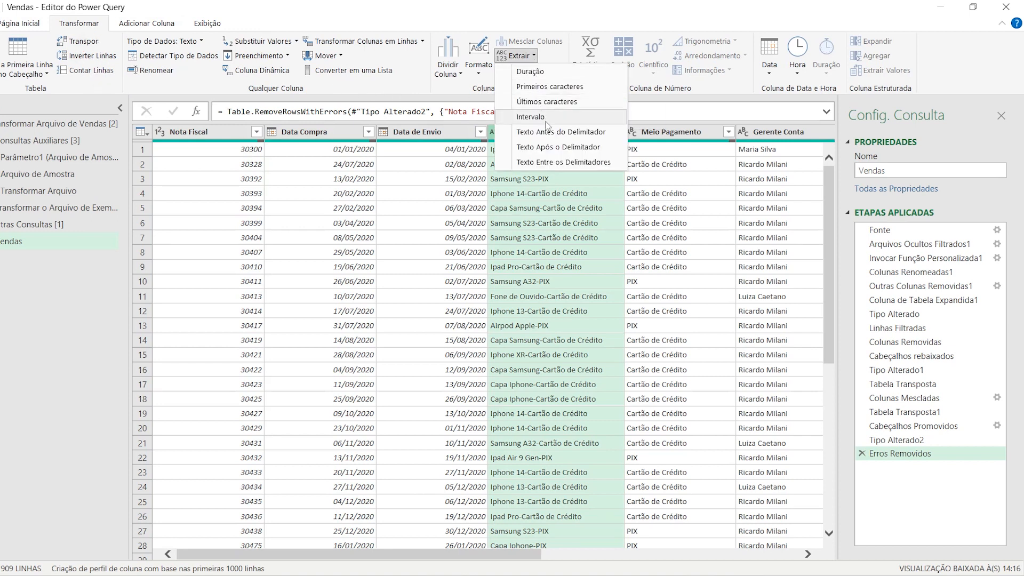
{"action": "left_click", "coordinate": [552, 138]}
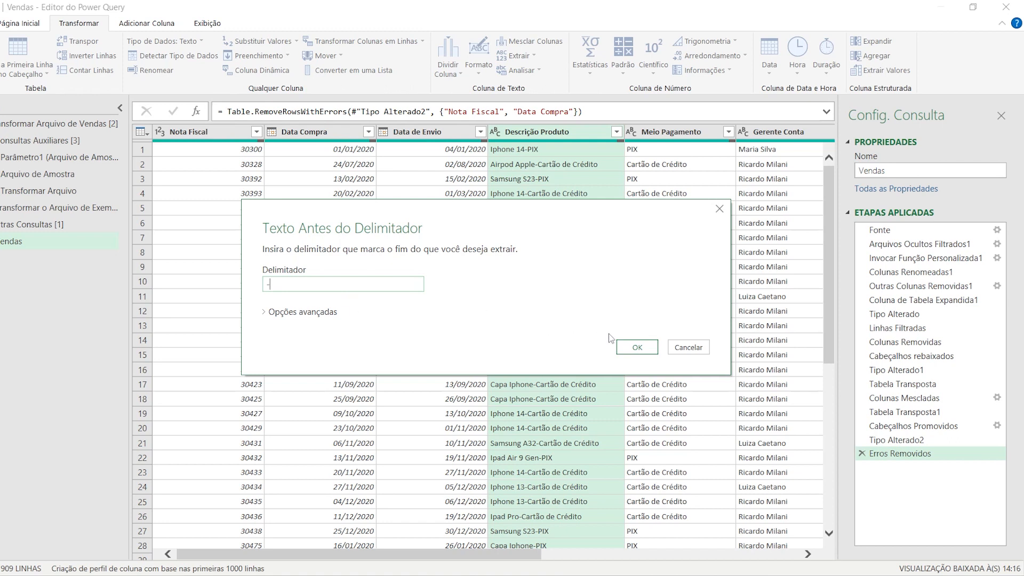
{"action": "left_click", "coordinate": [638, 348]}
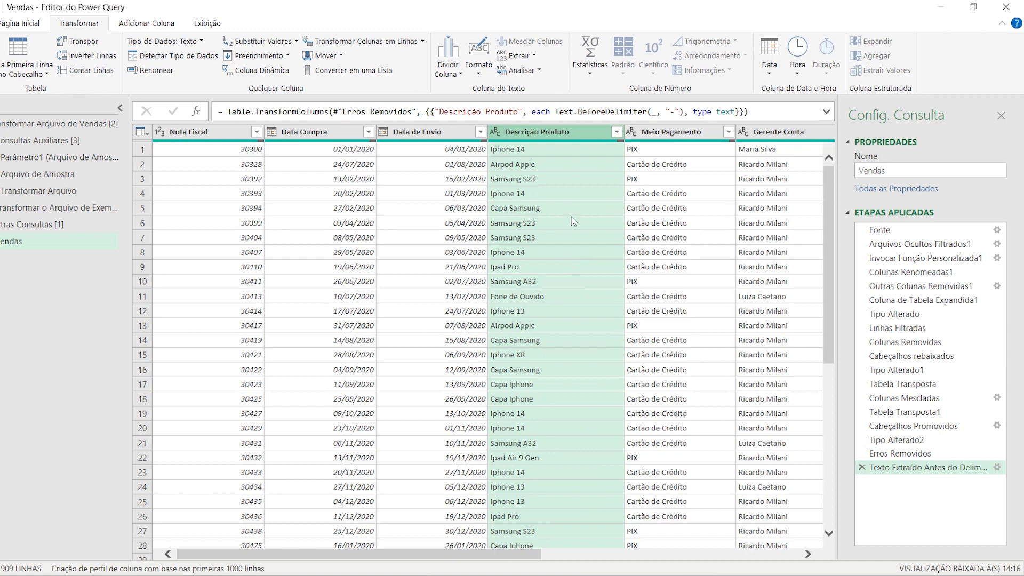
Split the Cidade Estado column at each occurrence of the custom delimiter "/"
{"action": "scroll", "coordinate": [575, 223], "scroll_direction": "right", "scroll_amount": 1}
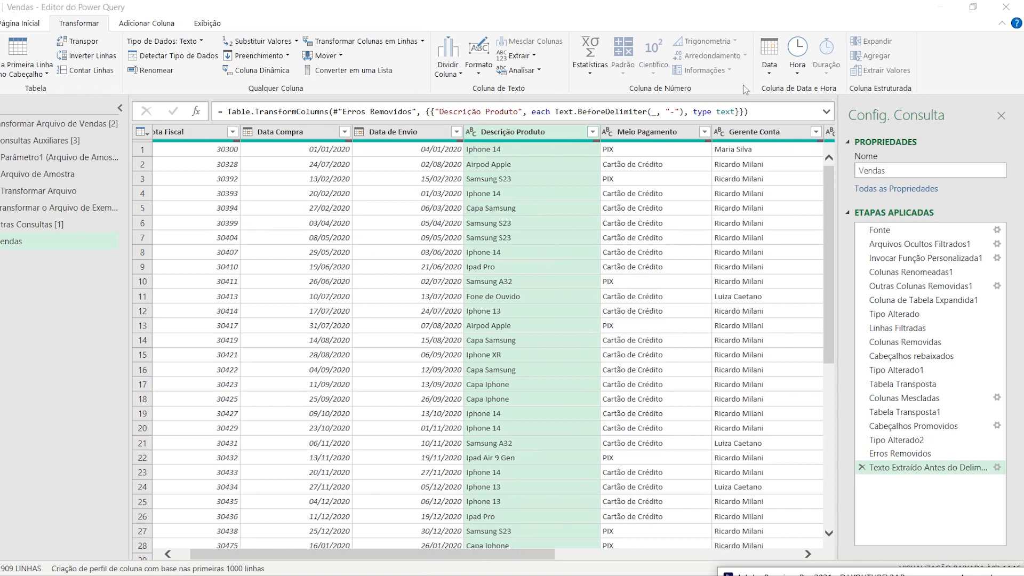
{"action": "left_click_drag", "start_coordinate": [463, 556], "coordinate": [589, 572]}
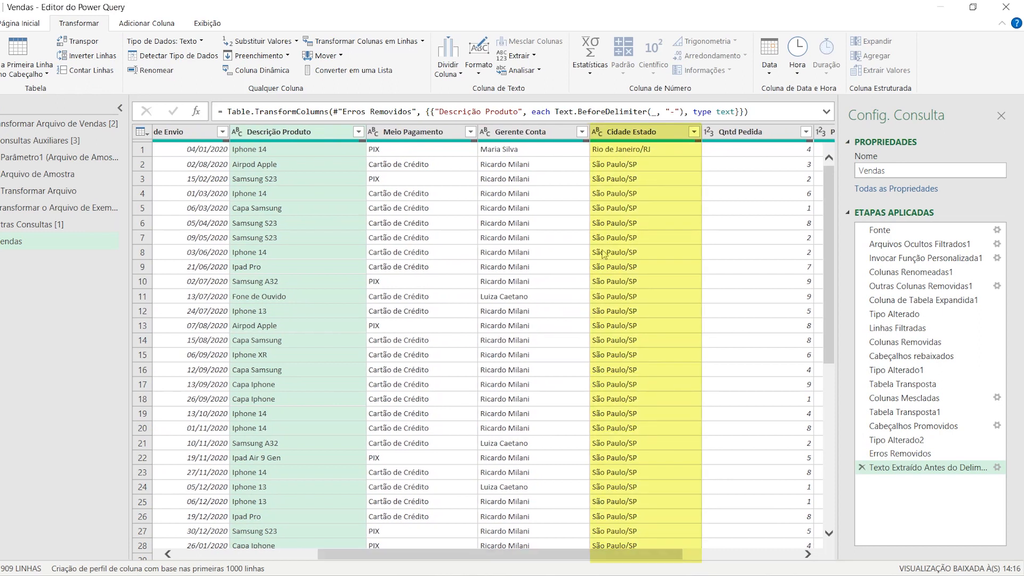
{"action": "left_click", "coordinate": [649, 132]}
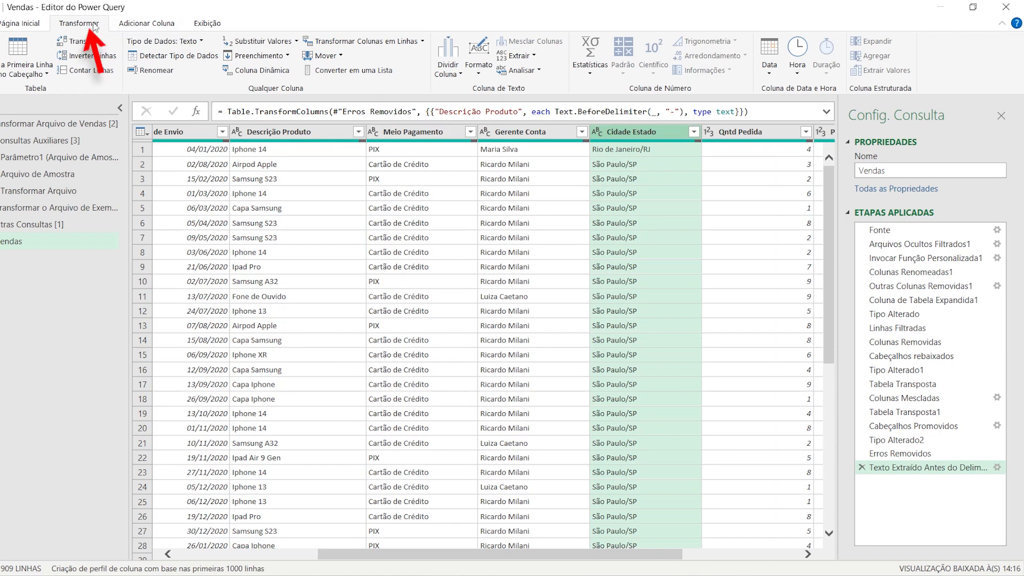
{"action": "left_click", "coordinate": [448, 67]}
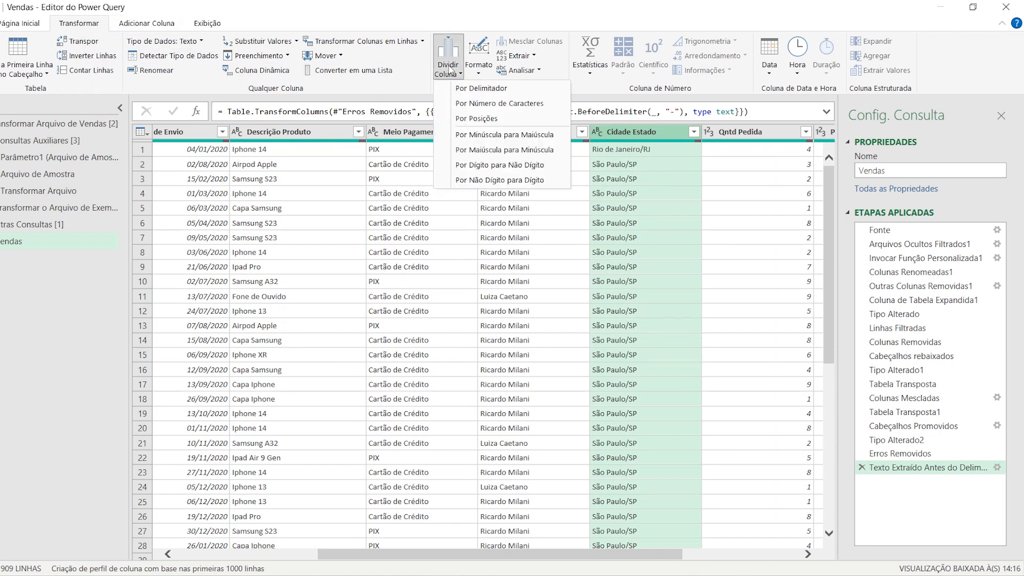
{"action": "left_click", "coordinate": [540, 93]}
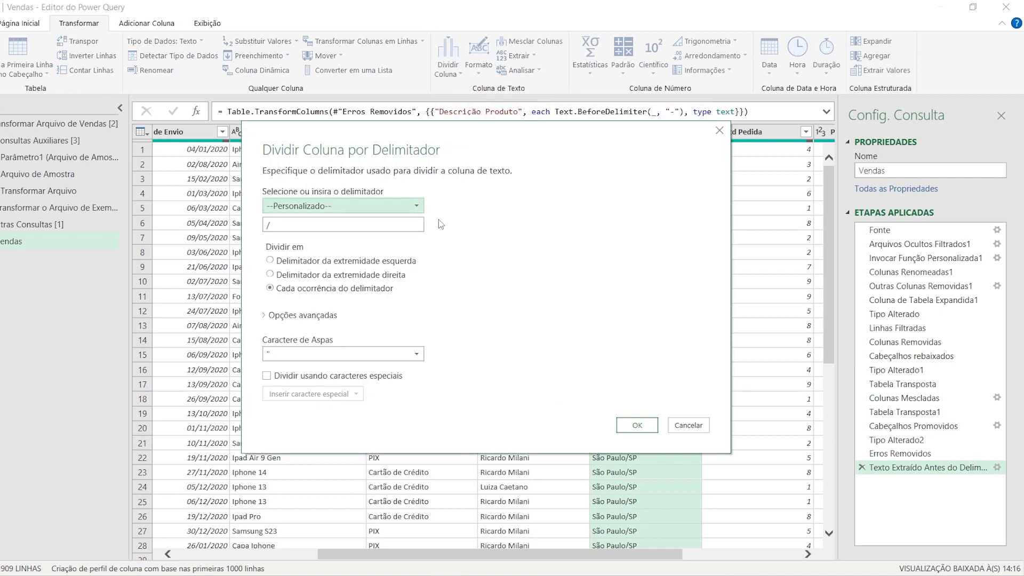
{"action": "left_click", "coordinate": [416, 206]}
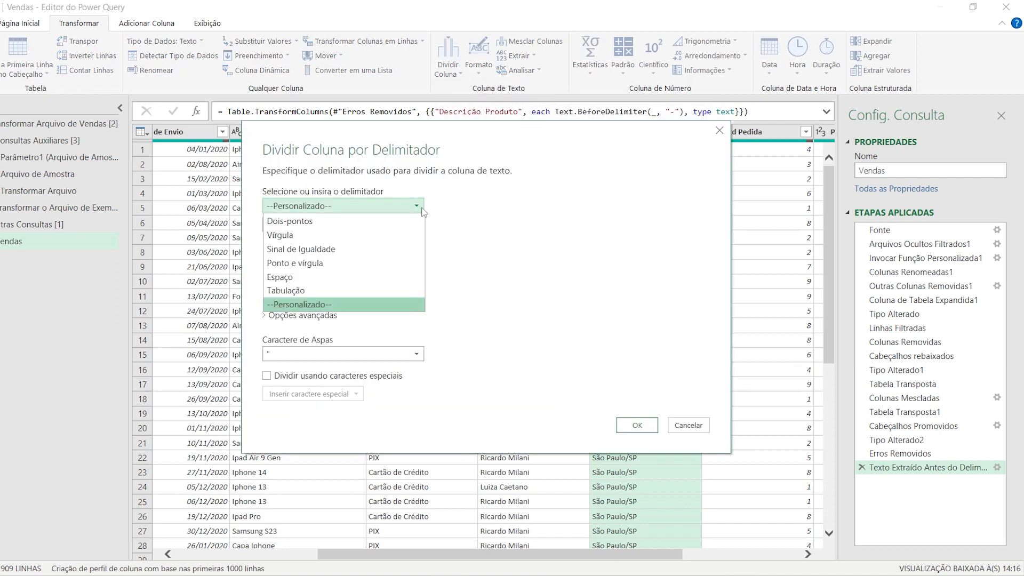
{"action": "left_click", "coordinate": [422, 208]}
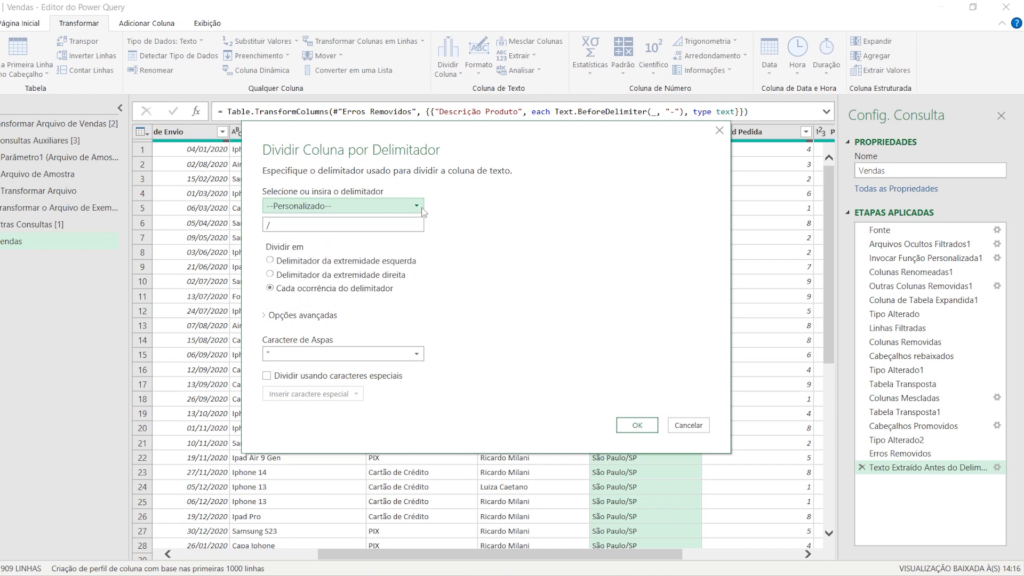
{"action": "left_click", "coordinate": [385, 225]}
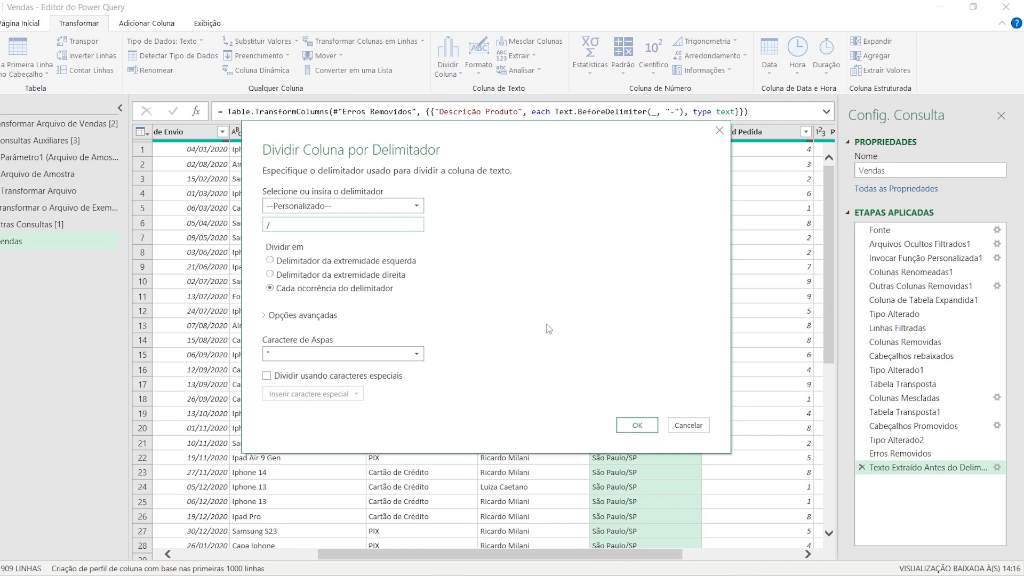
{"action": "left_click", "coordinate": [635, 425]}
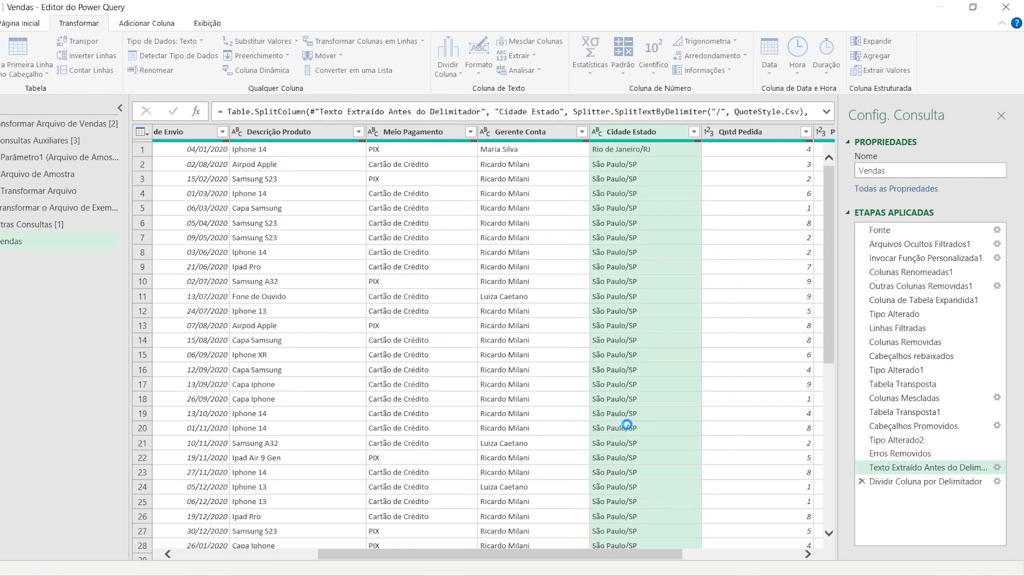
Rename the Cidade Estado.1 column to Cidade and the Cidade Estado.2 column to Estado
{"action": "left_click_drag", "start_coordinate": [589, 558], "coordinate": [665, 558]}
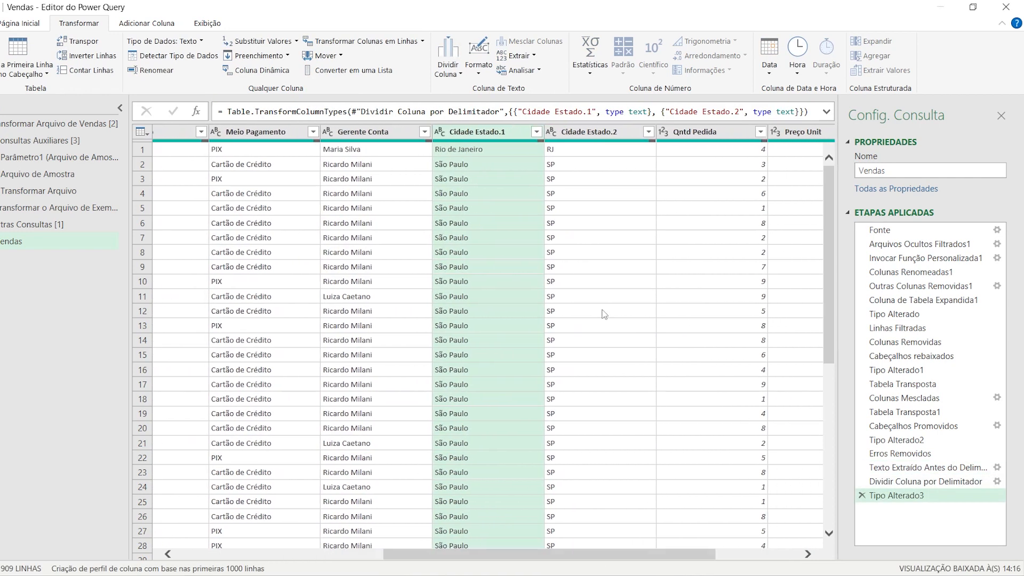
{"action": "double_click", "coordinate": [468, 133]}
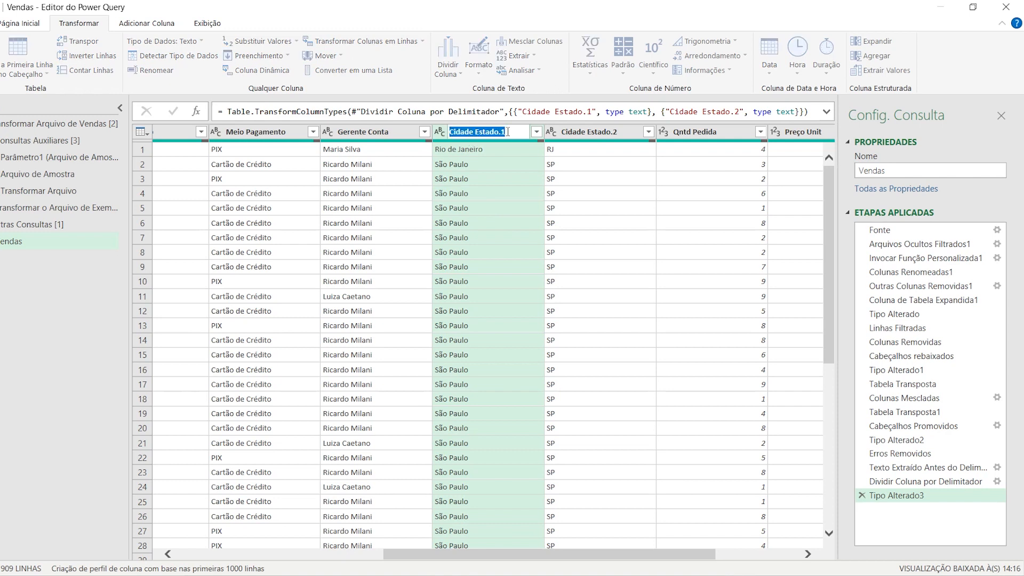
{"action": "type", "text": "Cidade"}
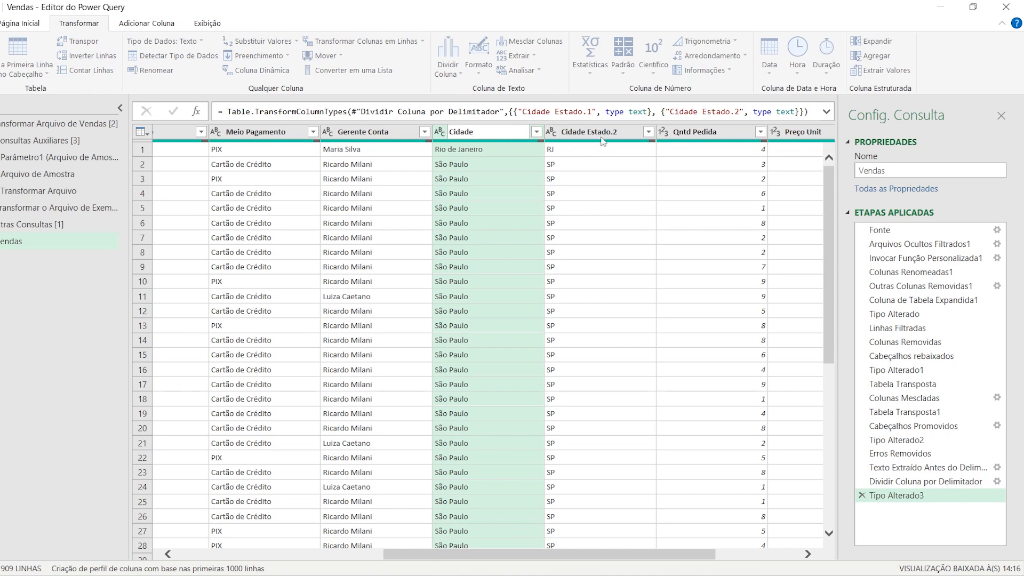
{"action": "double_click", "coordinate": [605, 134]}
{"action": "type", "text": "Estado"}
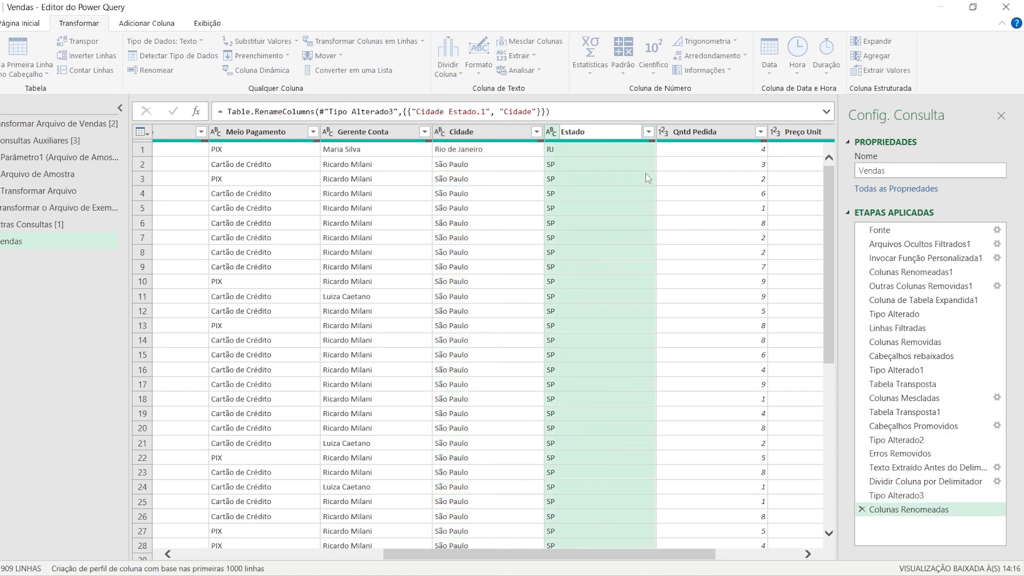
{"action": "key", "text": "Return"}
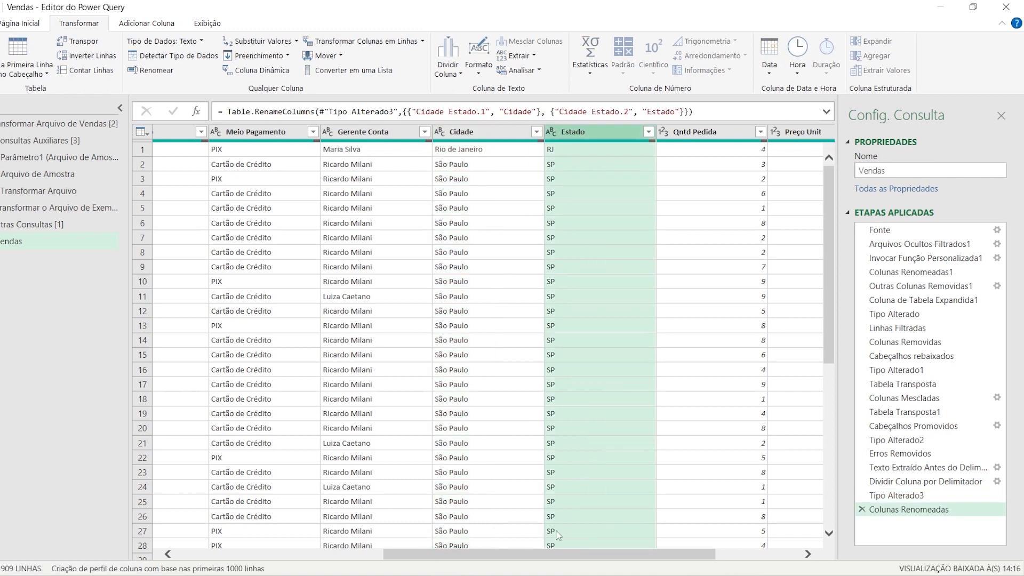
Add a column that subtracts Data Compra from Data de Envio in days
{"action": "left_click_drag", "start_coordinate": [564, 558], "coordinate": [341, 573]}
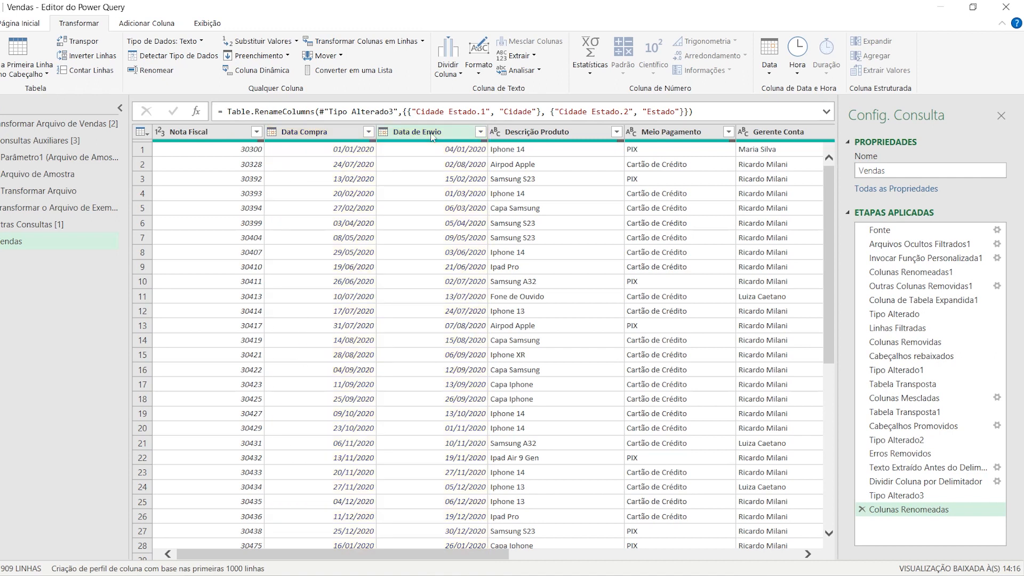
{"action": "left_click", "coordinate": [432, 133]}
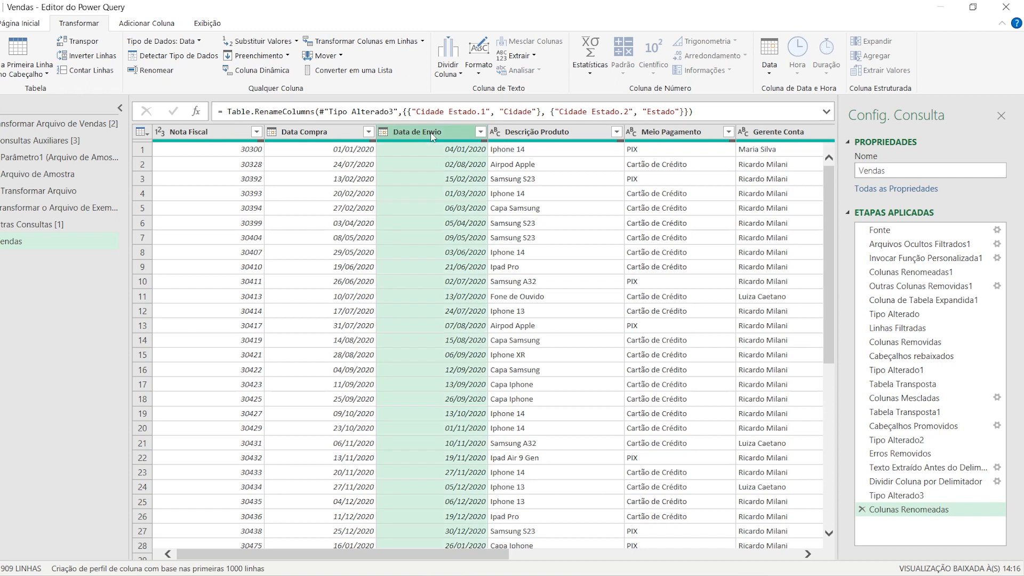
{"action": "left_click", "coordinate": [319, 134], "text": "shift"}
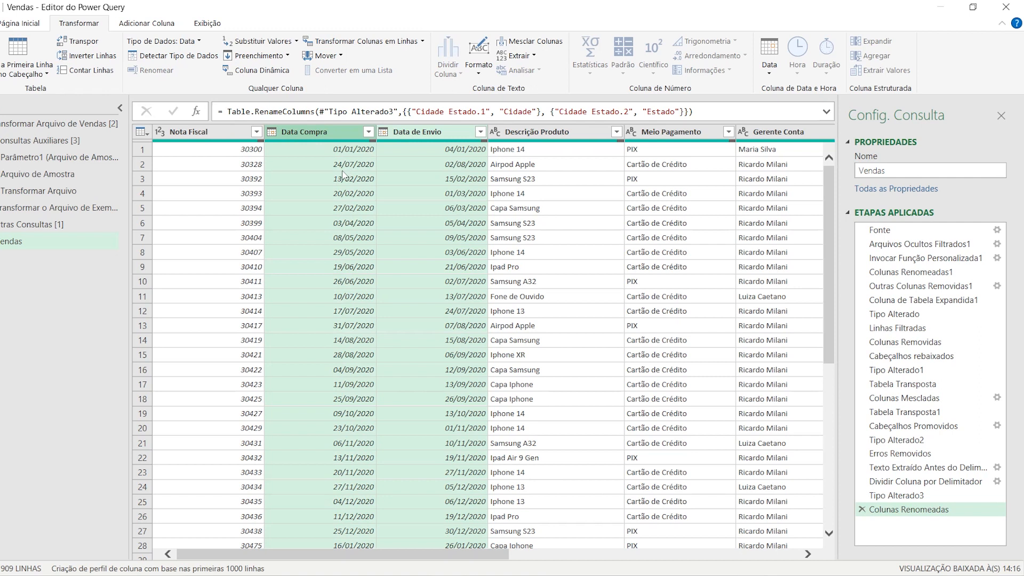
{"action": "left_click", "coordinate": [128, 23]}
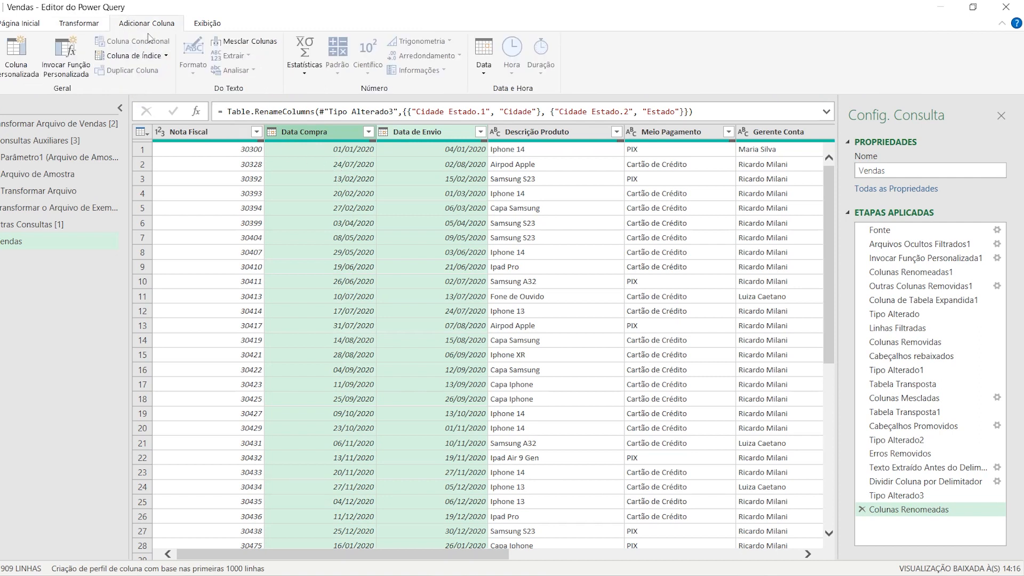
{"action": "left_click", "coordinate": [487, 71]}
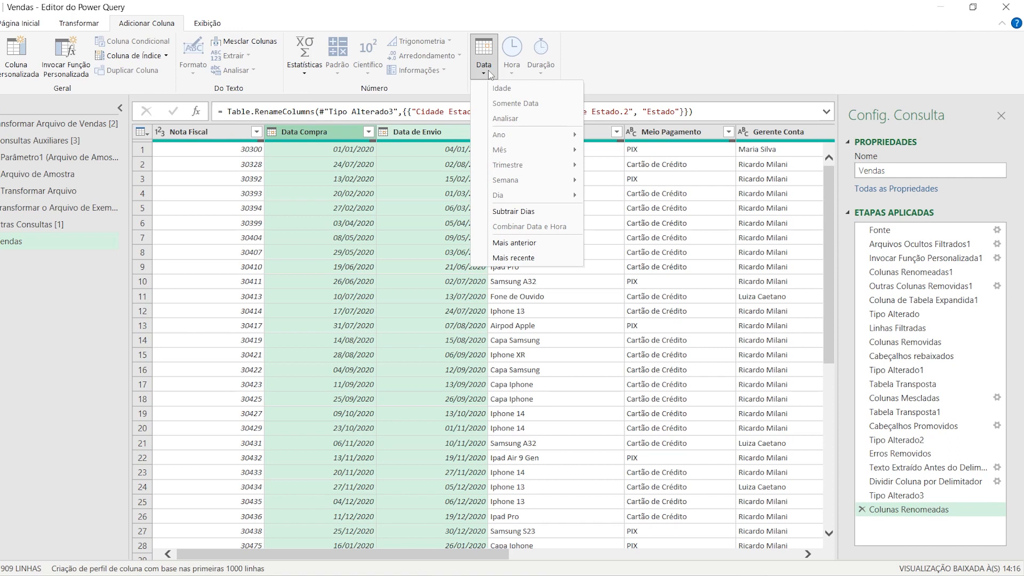
{"action": "left_click", "coordinate": [512, 212]}
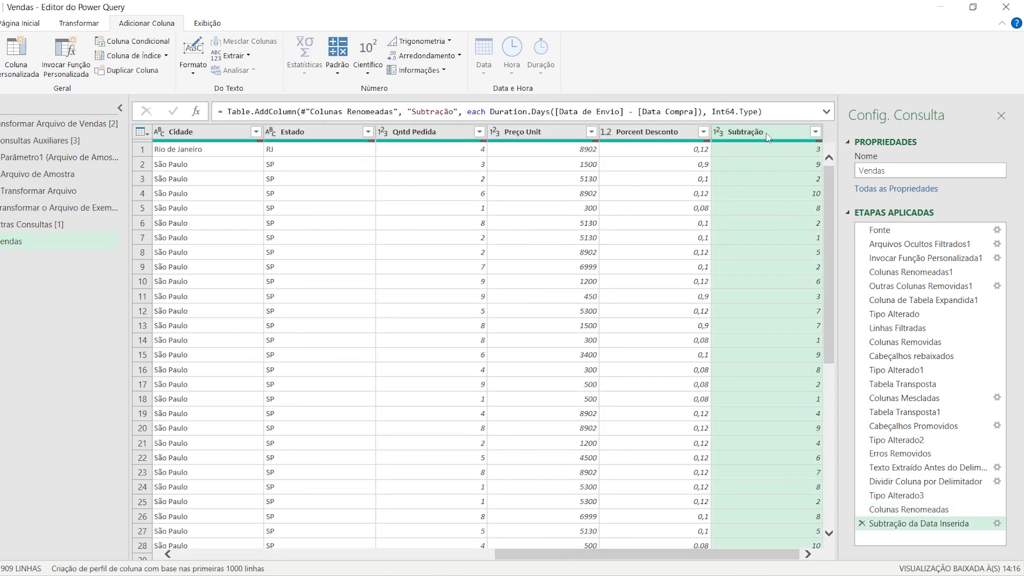
Move the Subtração column between Data Compra and Data de Envio and rename it Dias até a entrega
{"action": "left_click_drag", "start_coordinate": [768, 138], "coordinate": [153, 138]}
{"action": "left_click_drag", "start_coordinate": [152, 138], "coordinate": [335, 140]}
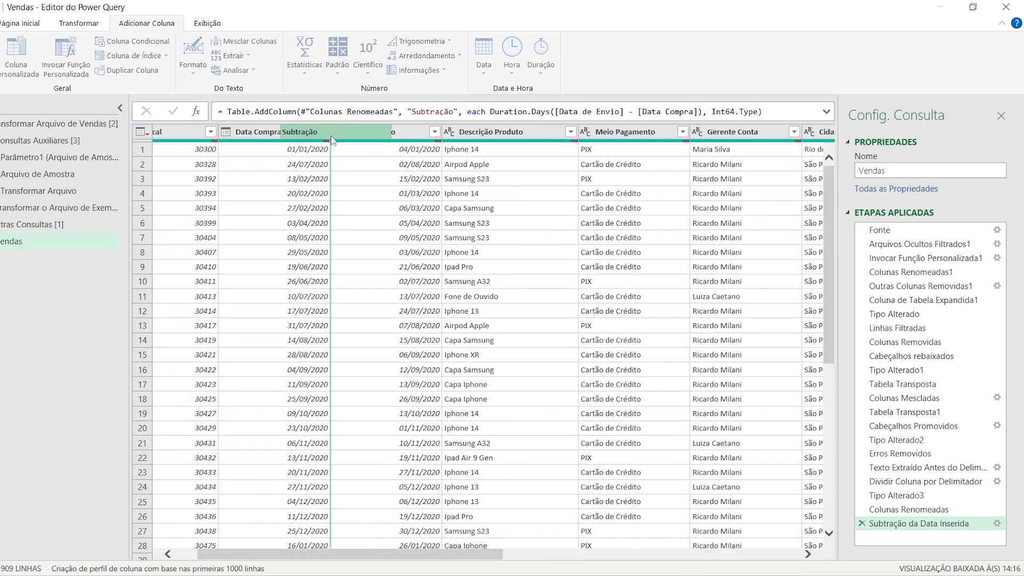
{"action": "double_click", "coordinate": [359, 132]}
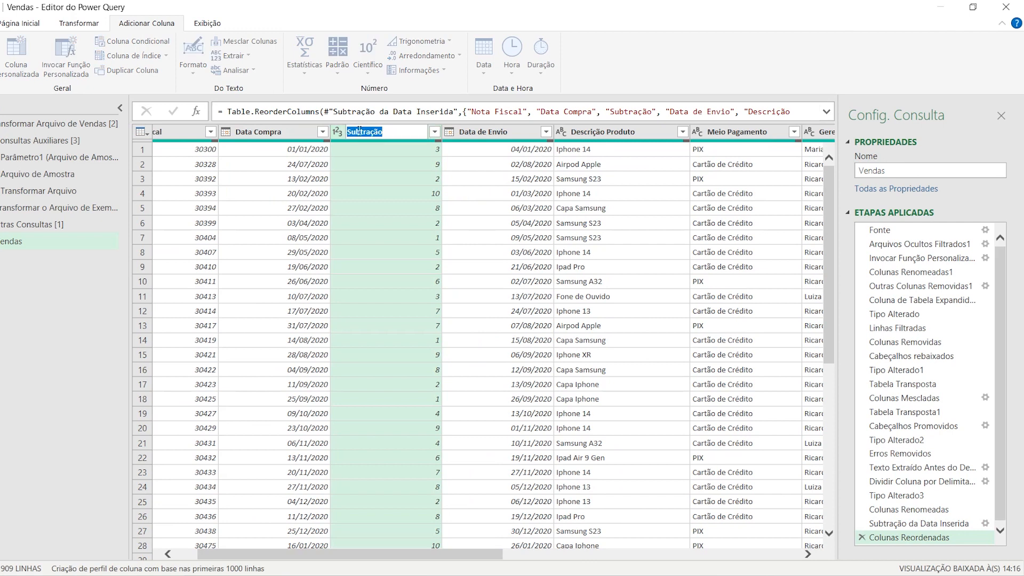
{"action": "type", "text": "Dias até a entrega"}
{"action": "key", "text": "Return"}
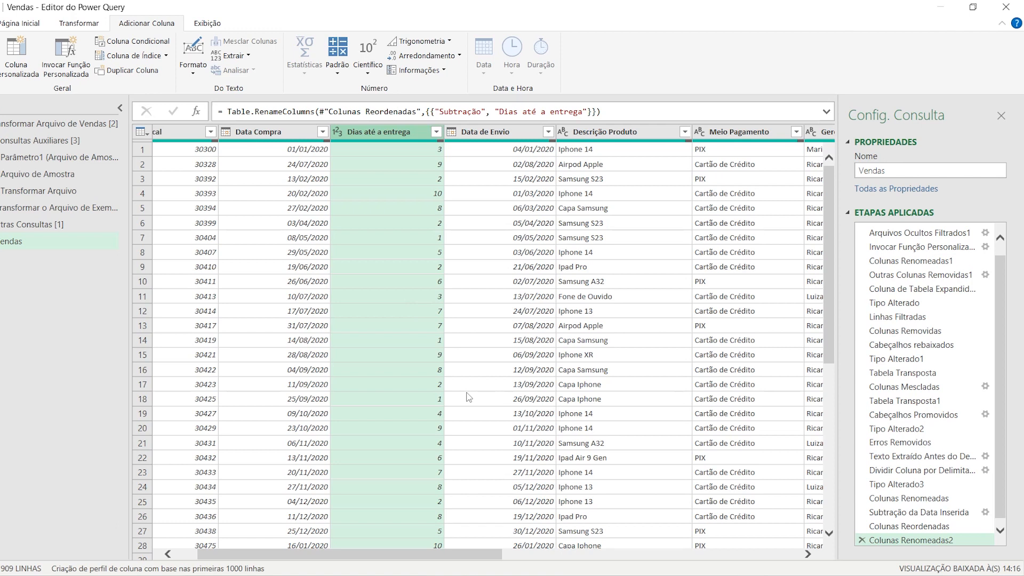
Start a custom column named Valor Nota Fiscal
{"action": "left_click_drag", "start_coordinate": [479, 554], "coordinate": [789, 555]}
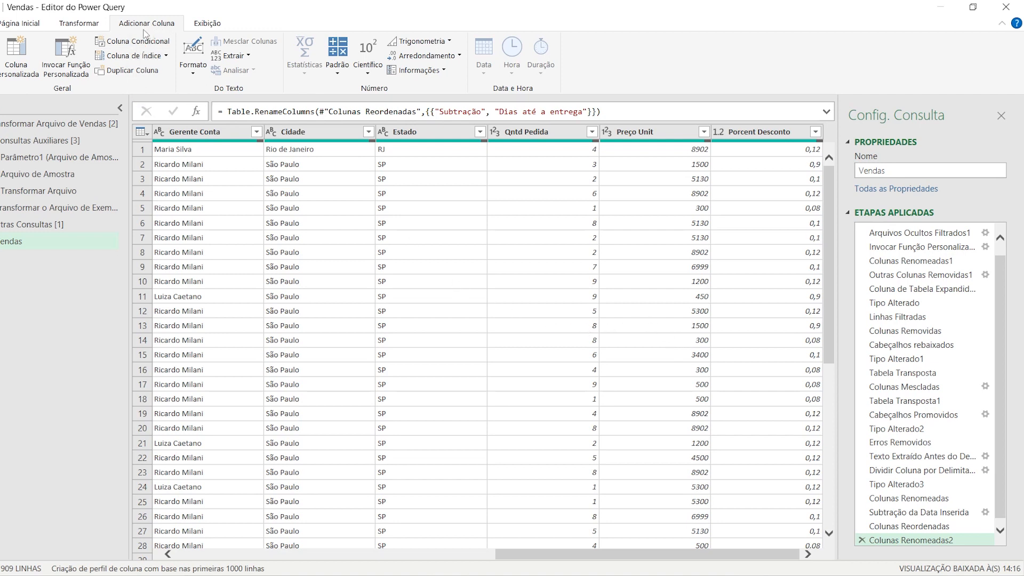
{"action": "left_click", "coordinate": [18, 56]}
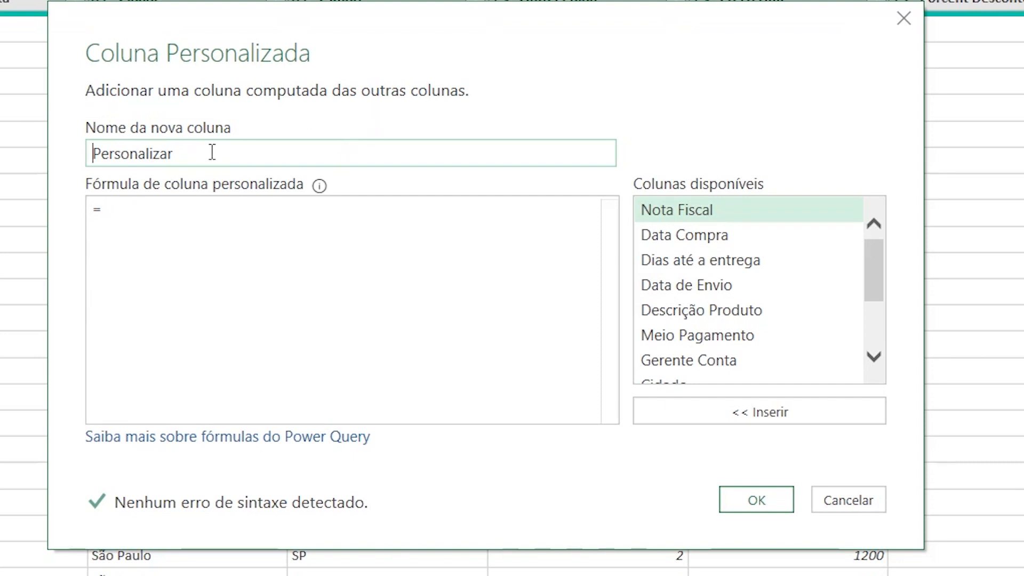
{"action": "left_click_drag", "start_coordinate": [274, 153], "coordinate": [80, 153]}
{"action": "key", "text": "BackSpace"}
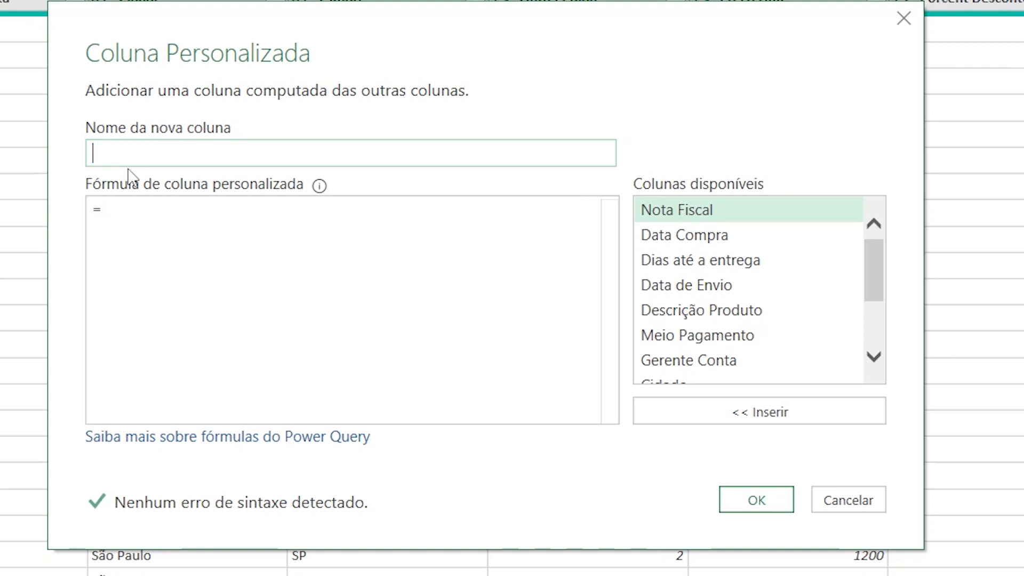
{"action": "type", "text": "Valor Nota Fiscal"}
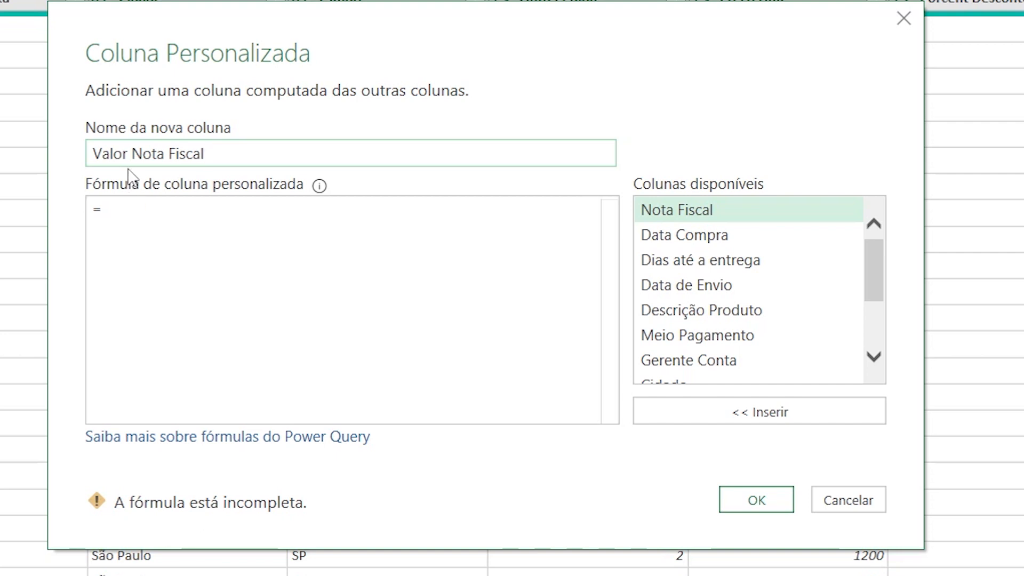
Define the custom column's formula as [Qntd Pedida]*[Preço Unit]*(1-[Porcent Desconto]) and create the column
{"action": "left_click", "coordinate": [143, 211]}
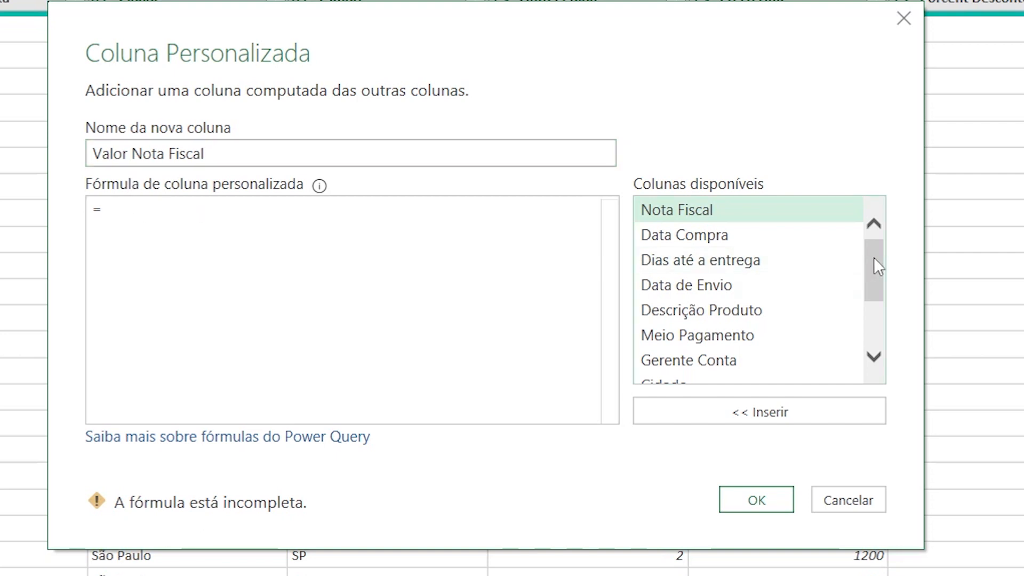
{"action": "left_click_drag", "start_coordinate": [873, 262], "coordinate": [896, 325]}
{"action": "left_click", "coordinate": [763, 324]}
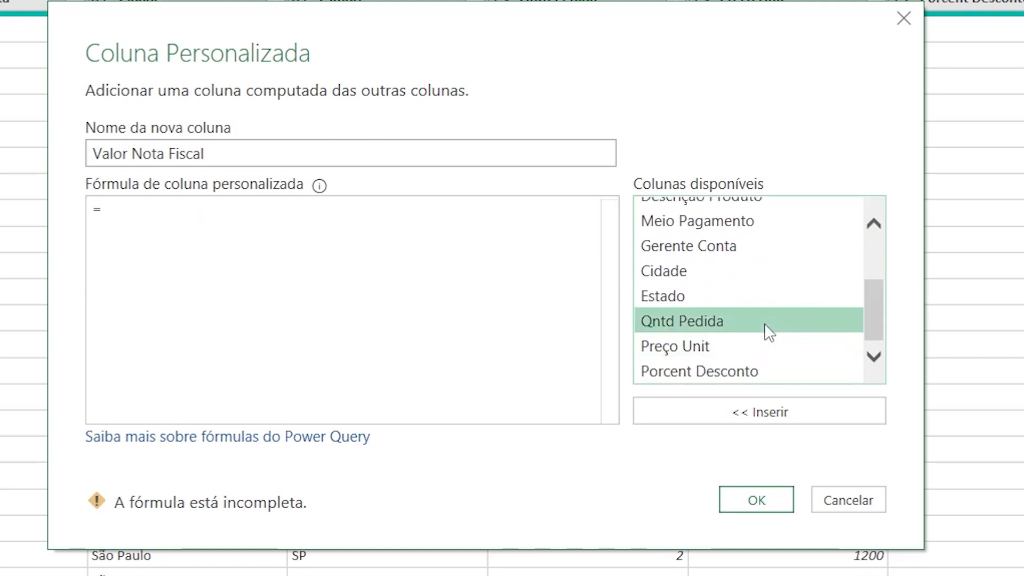
{"action": "left_click", "coordinate": [780, 419]}
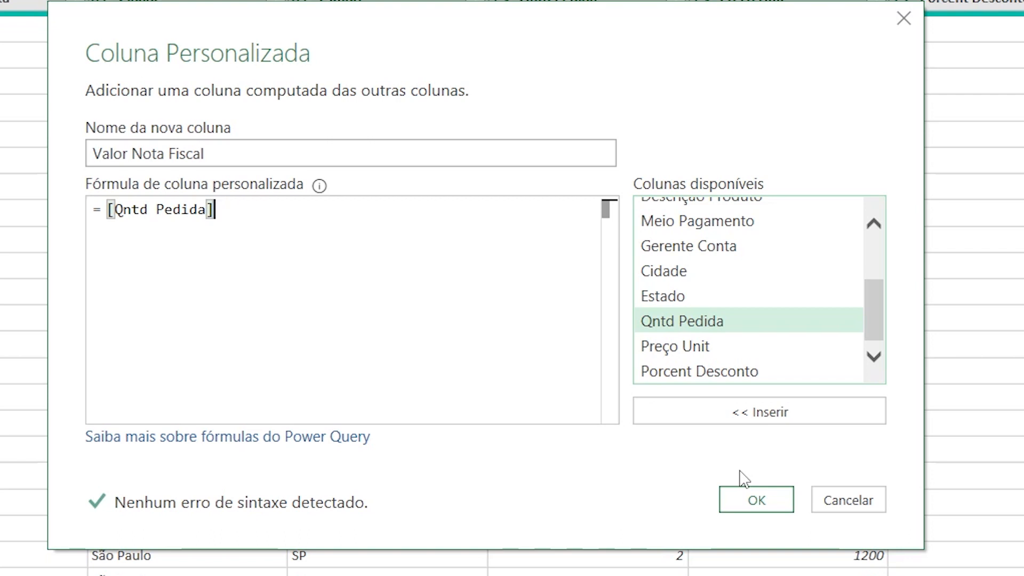
{"action": "type", "text": "*"}
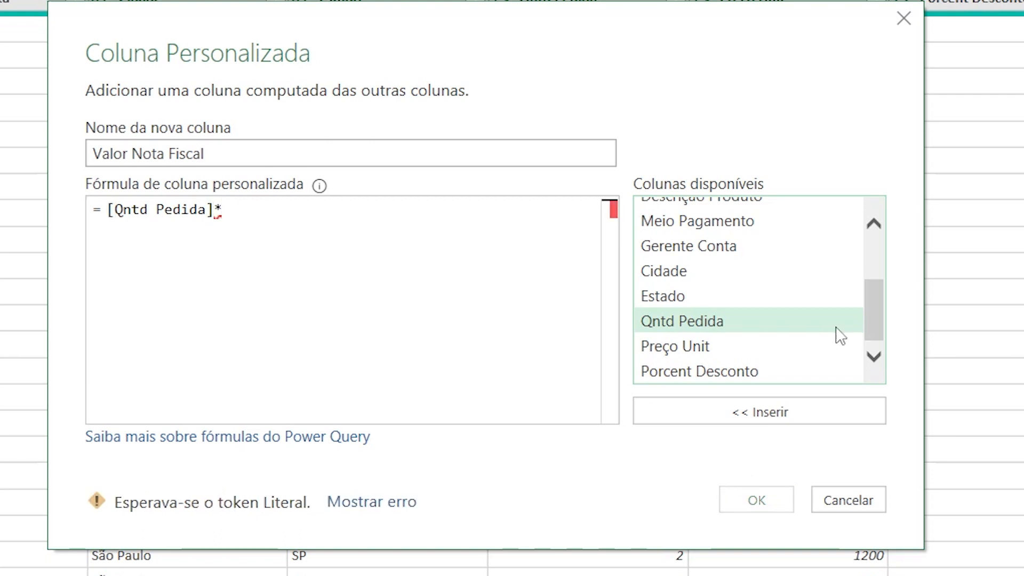
{"action": "left_click", "coordinate": [698, 347]}
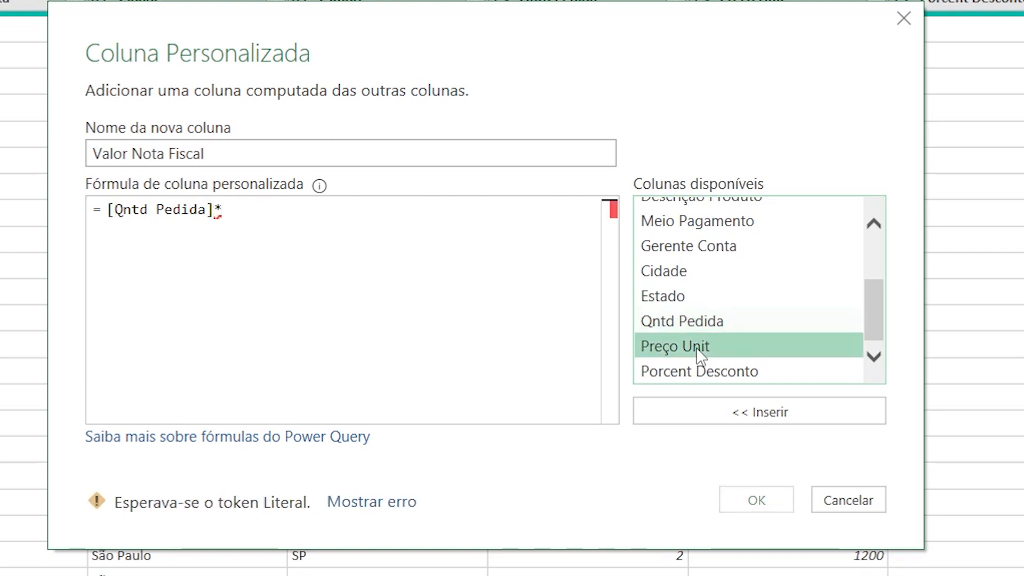
{"action": "left_click", "coordinate": [746, 411]}
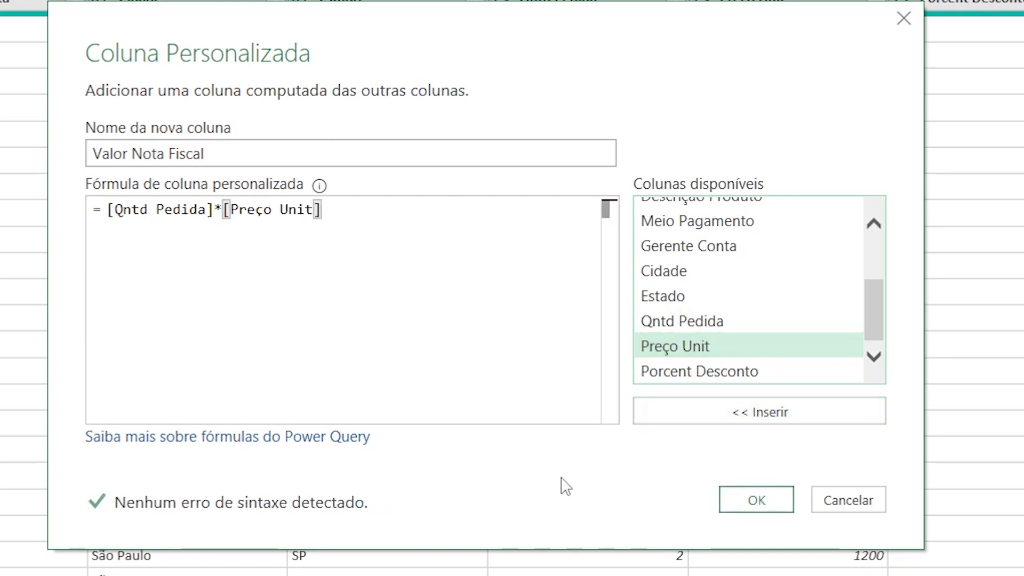
{"action": "type", "text": "*"}
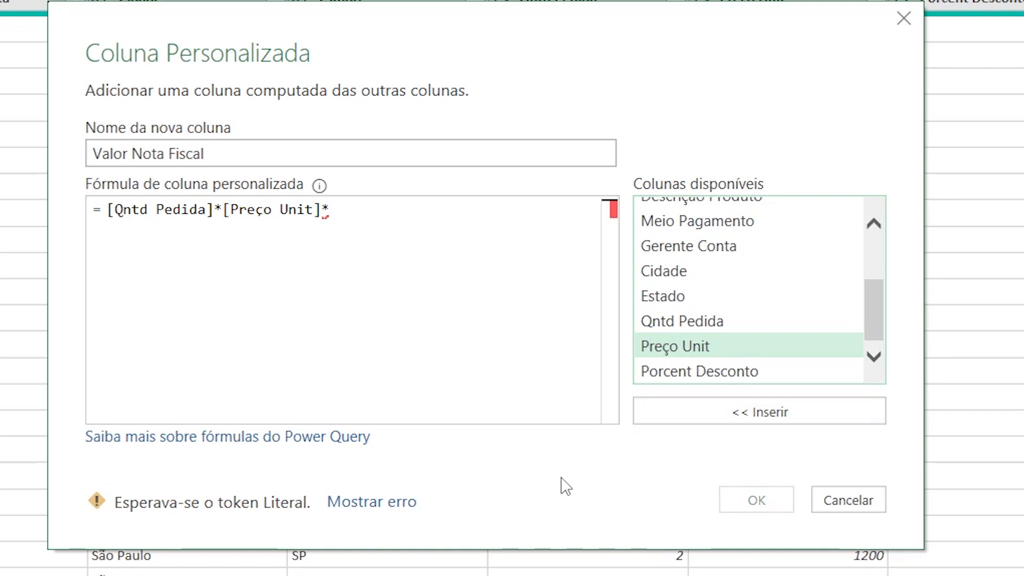
{"action": "type", "text": "(1-"}
{"action": "left_click", "coordinate": [700, 372]}
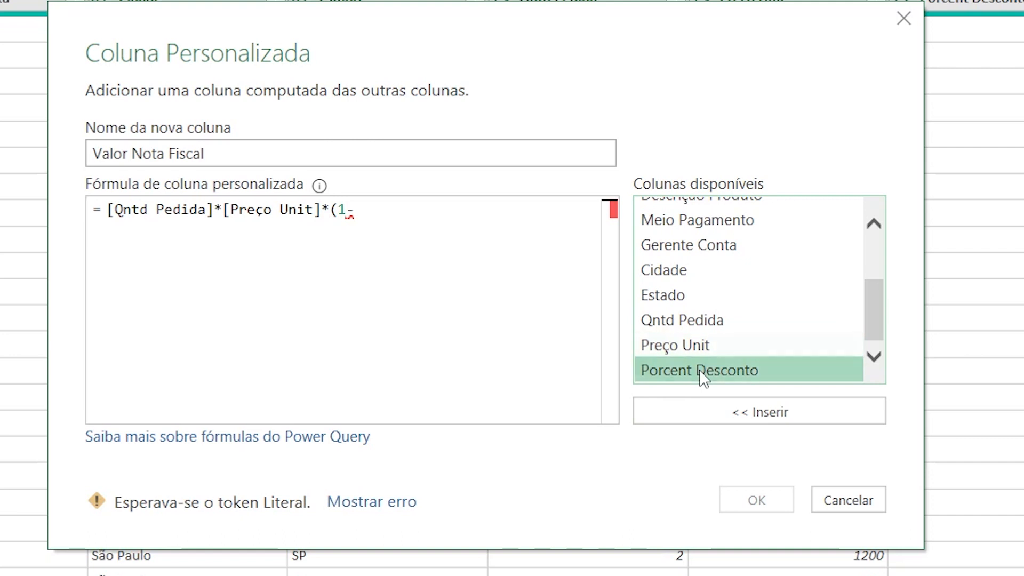
{"action": "left_click", "coordinate": [768, 421]}
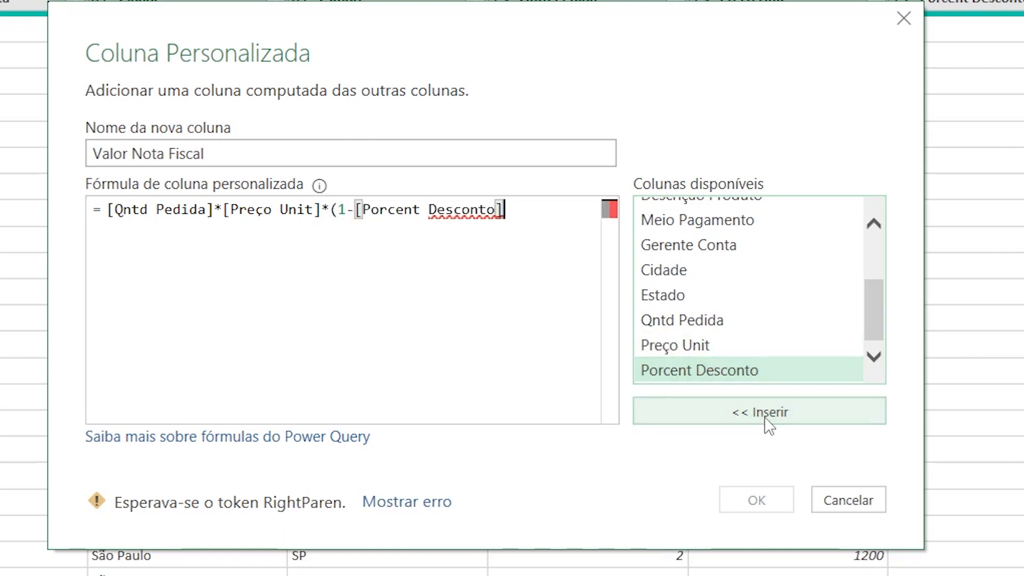
{"action": "type", "text": ")"}
{"action": "left_click", "coordinate": [774, 495]}
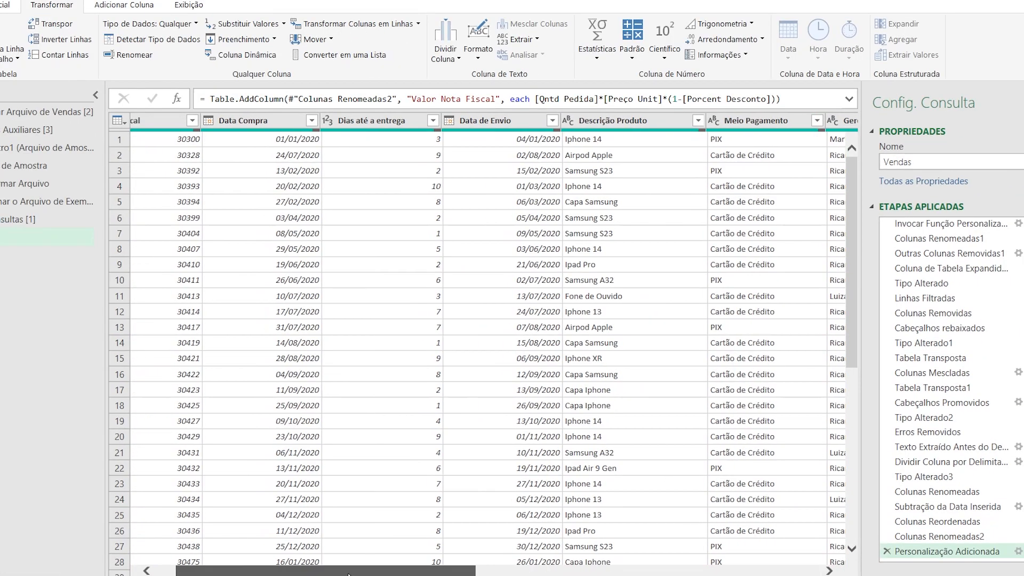
Detect the data types automatically for all columns from Nota Fiscal through Valor Nota Fiscal
{"action": "left_click_drag", "start_coordinate": [342, 573], "coordinate": [322, 574]}
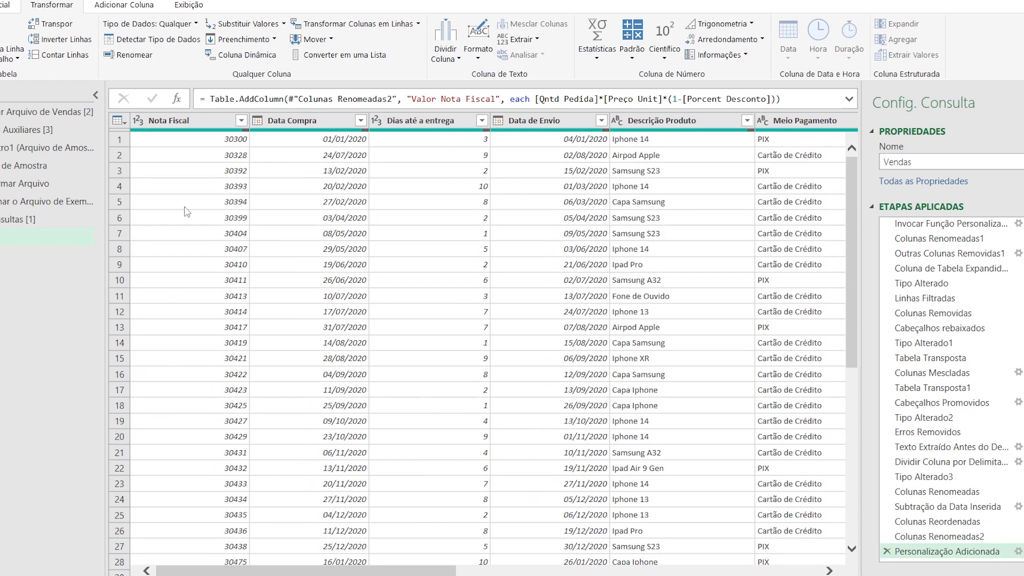
{"action": "left_click", "coordinate": [185, 122]}
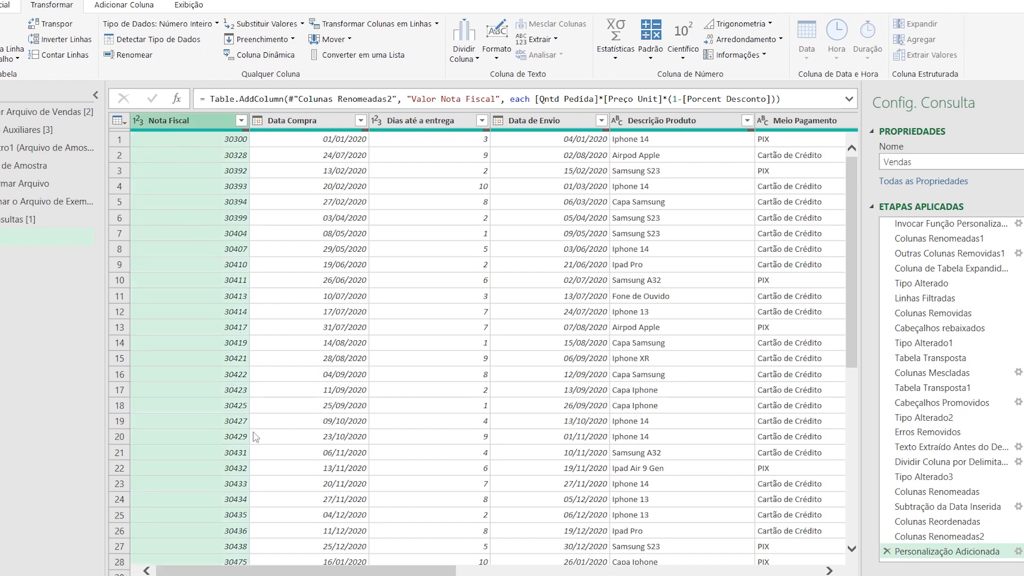
{"action": "key", "text": "shift"}
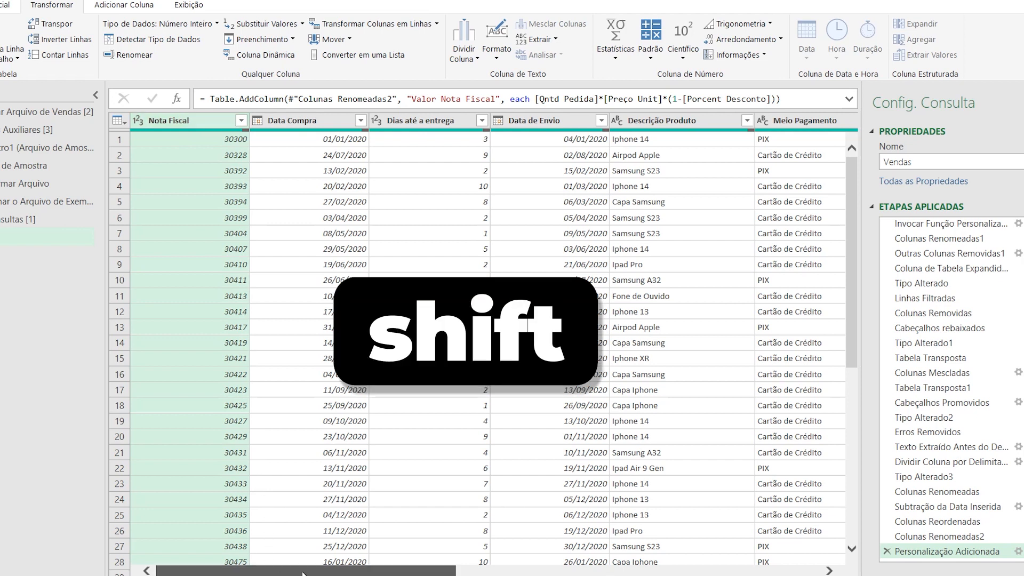
{"action": "left_click_drag", "start_coordinate": [303, 573], "coordinate": [667, 573]}
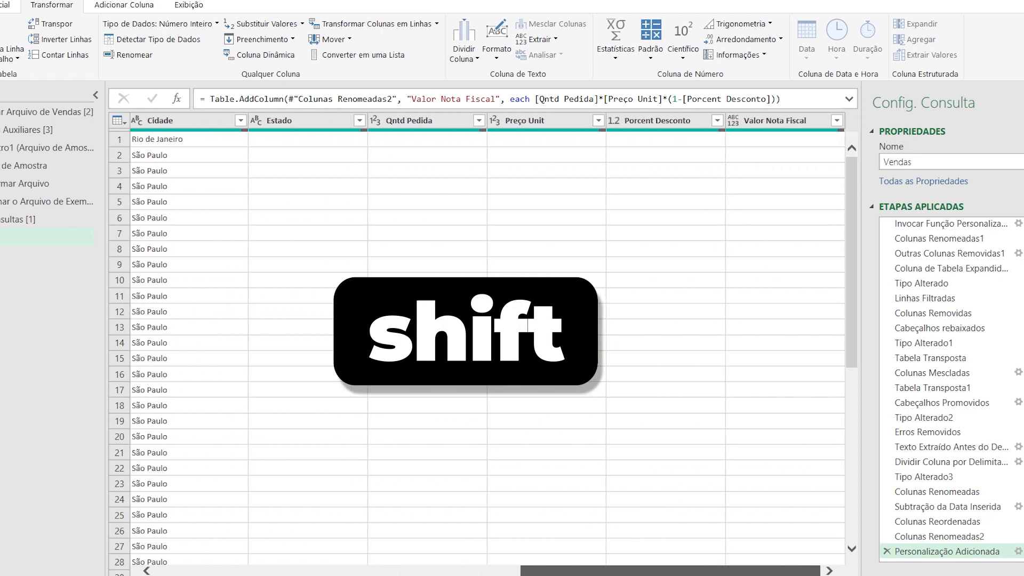
{"action": "left_click", "coordinate": [760, 117], "text": "shift"}
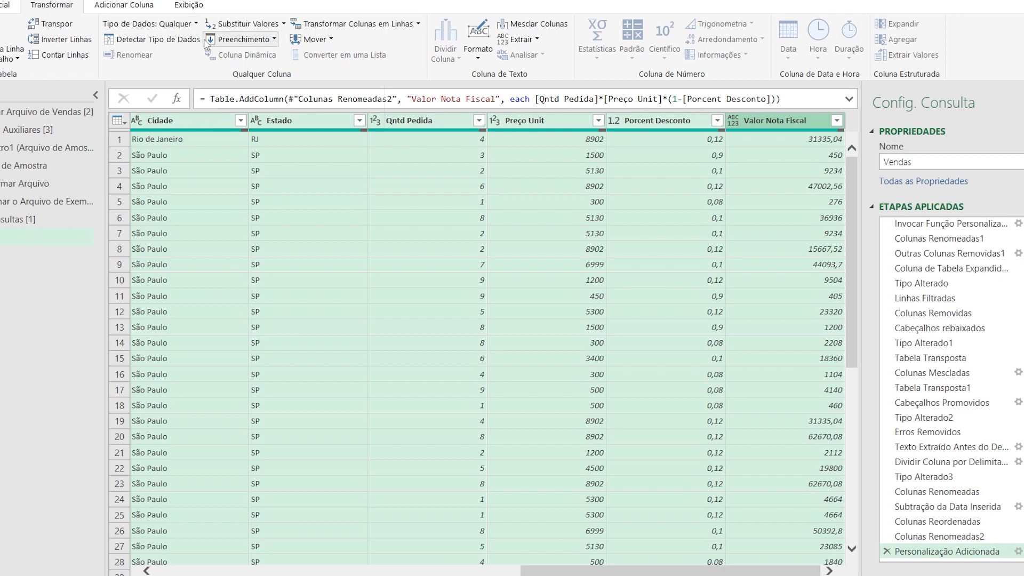
{"action": "left_click", "coordinate": [168, 42]}
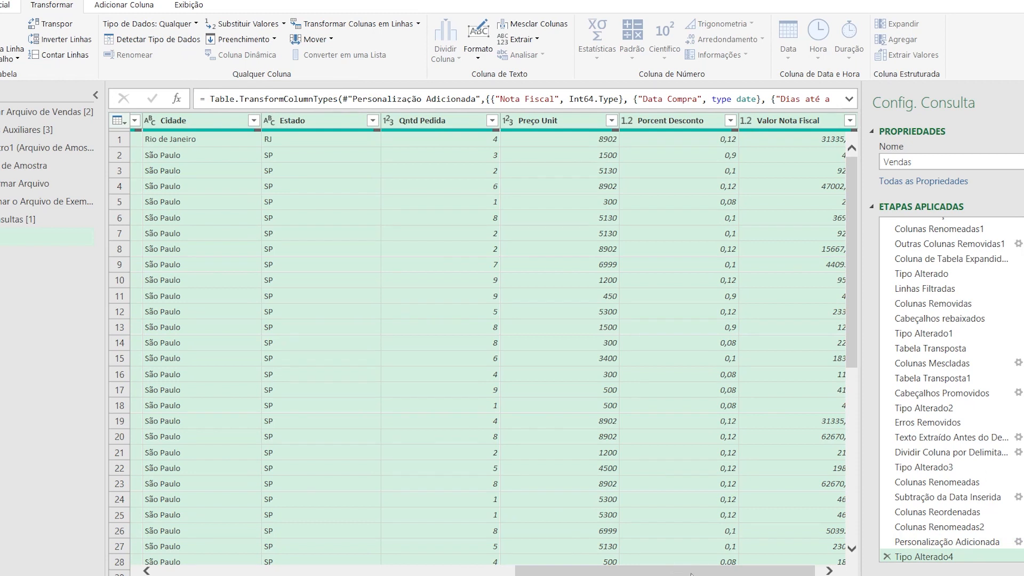
Check the data types assigned to the Nota Fiscal and Data Compra columns against the available type options
{"action": "left_click_drag", "start_coordinate": [692, 574], "coordinate": [294, 575]}
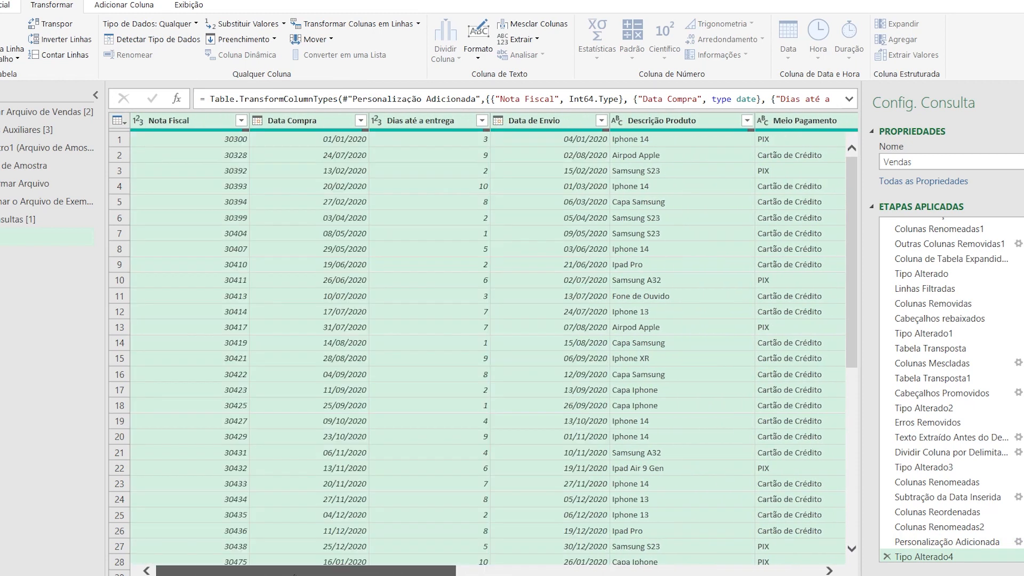
{"action": "left_click", "coordinate": [207, 120]}
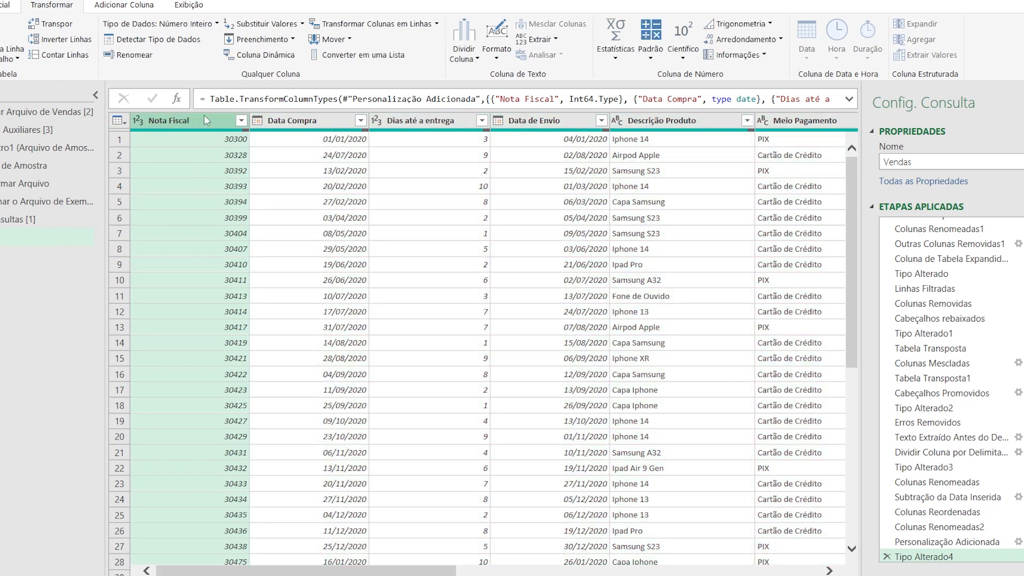
{"action": "left_click", "coordinate": [138, 122]}
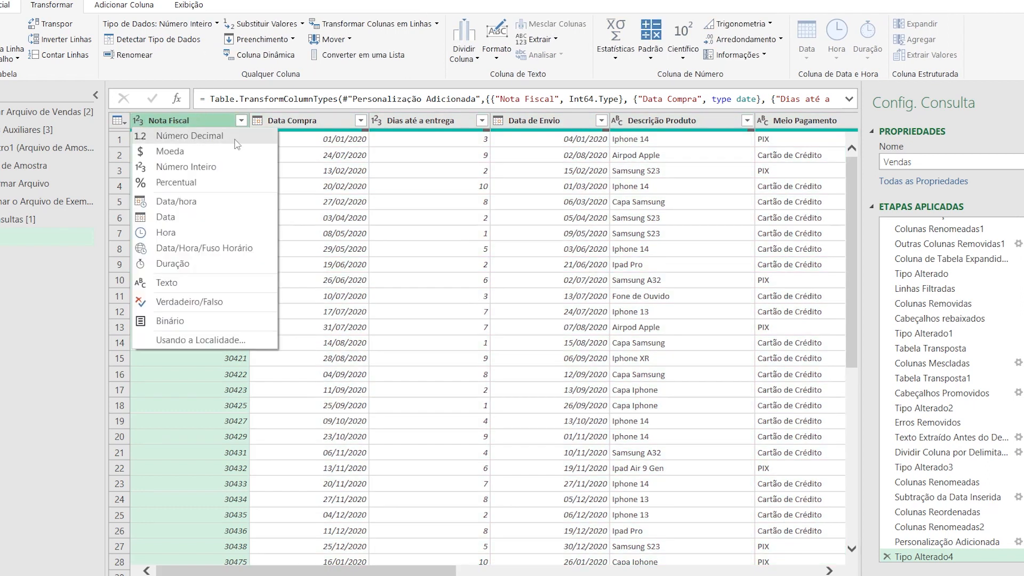
{"action": "left_click", "coordinate": [292, 124]}
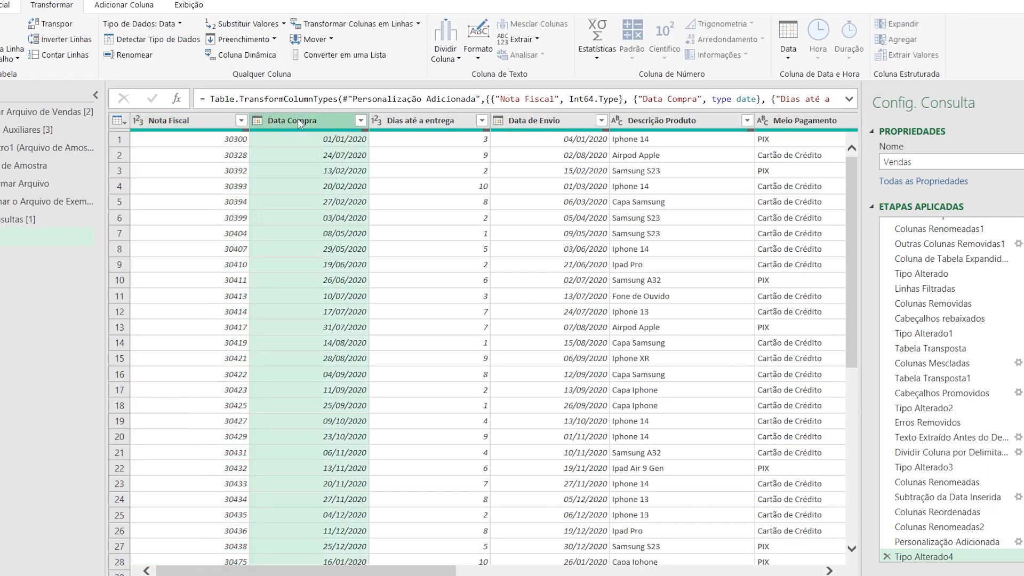
{"action": "left_click", "coordinate": [261, 126]}
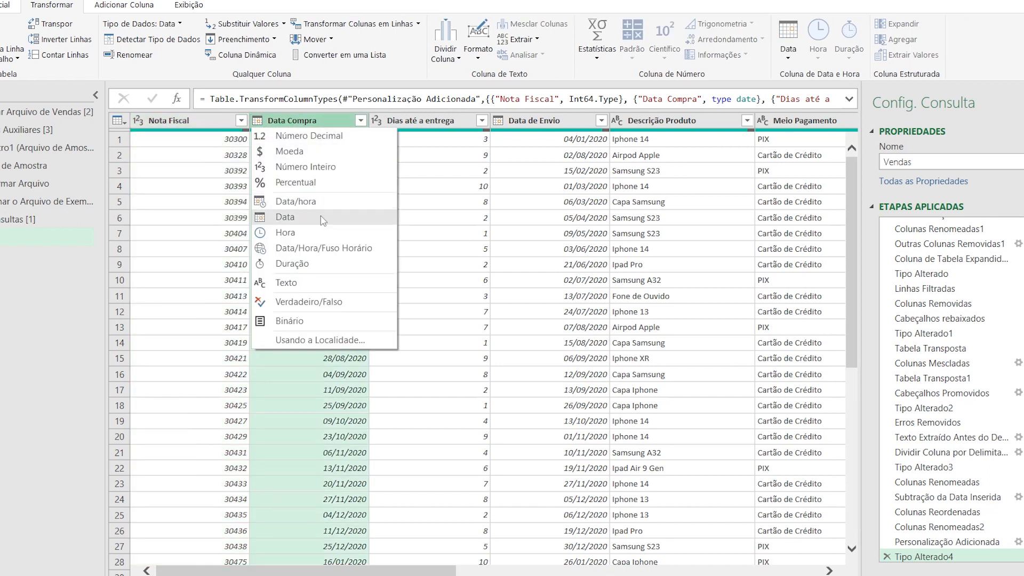
{"action": "left_click", "coordinate": [323, 121]}
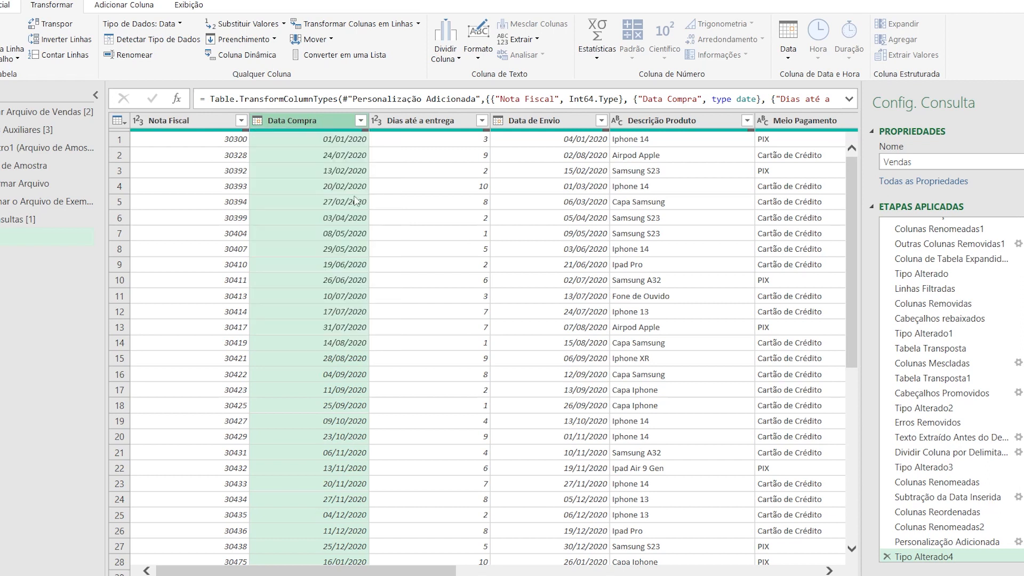
Change the Preço Unit column's data type to Moeda, replacing the existing type conversion
{"action": "left_click_drag", "start_coordinate": [320, 571], "coordinate": [702, 556]}
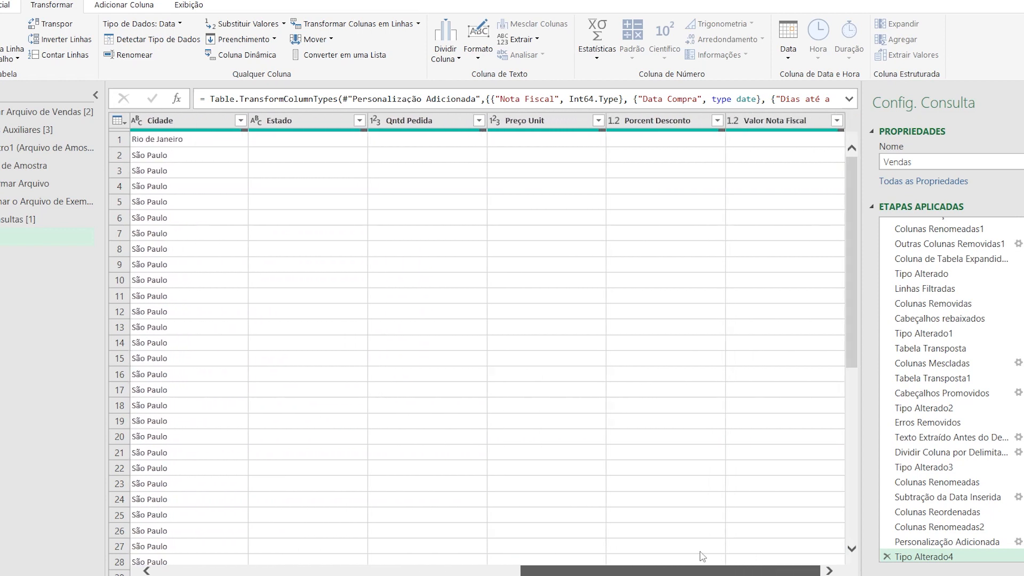
{"action": "left_click", "coordinate": [528, 122]}
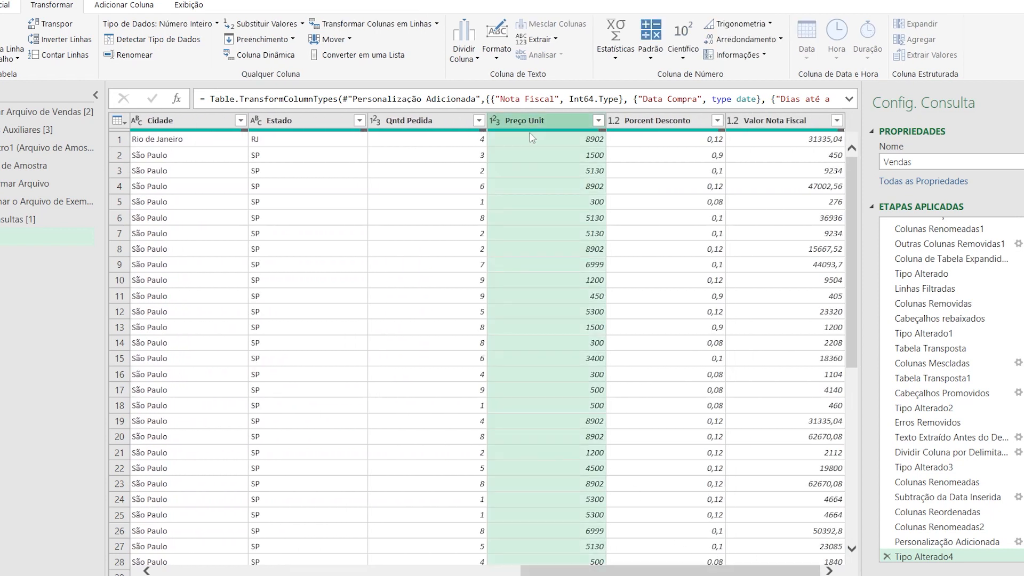
{"action": "left_click", "coordinate": [497, 120]}
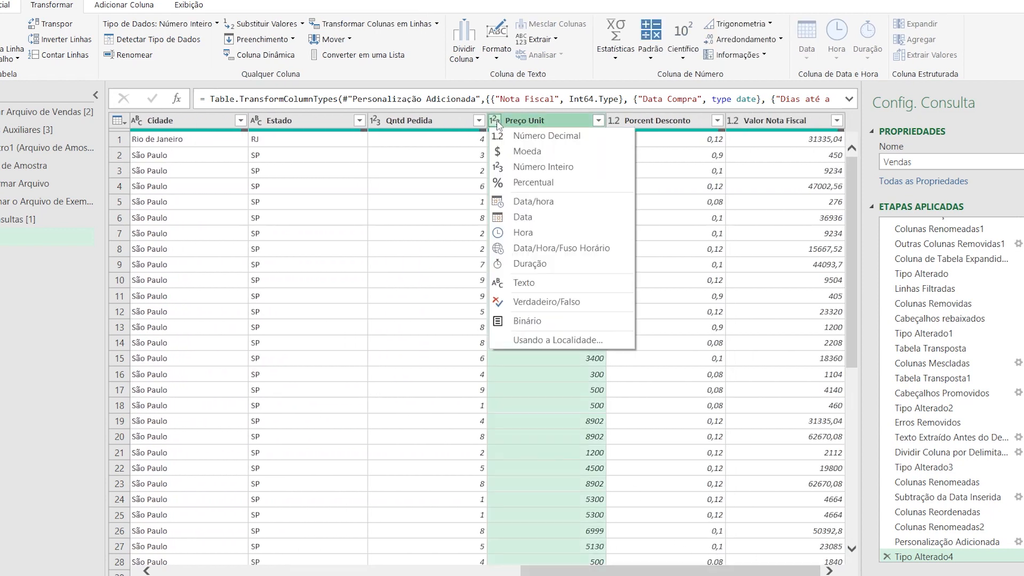
{"action": "left_click", "coordinate": [530, 153]}
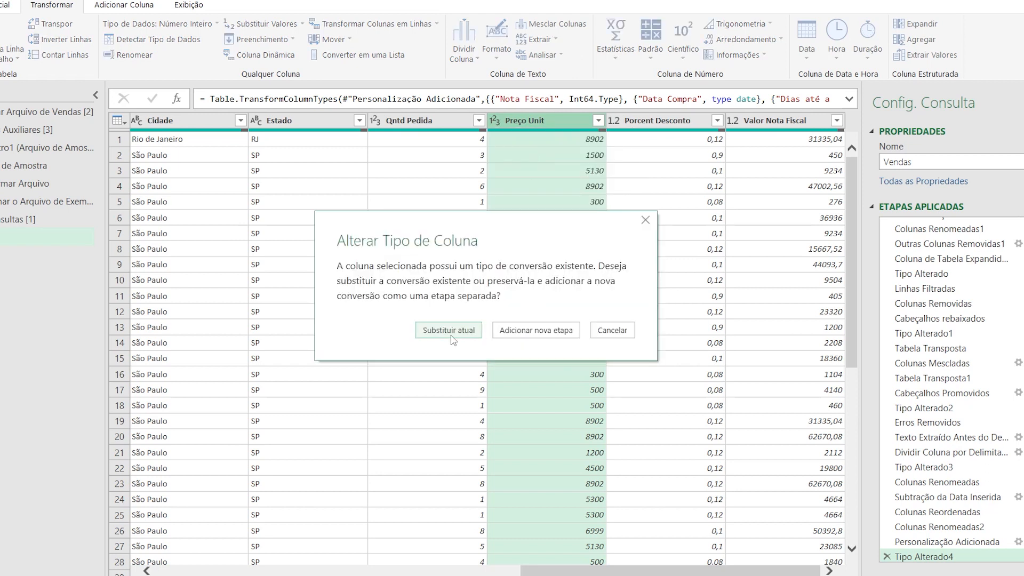
{"action": "left_click", "coordinate": [449, 331]}
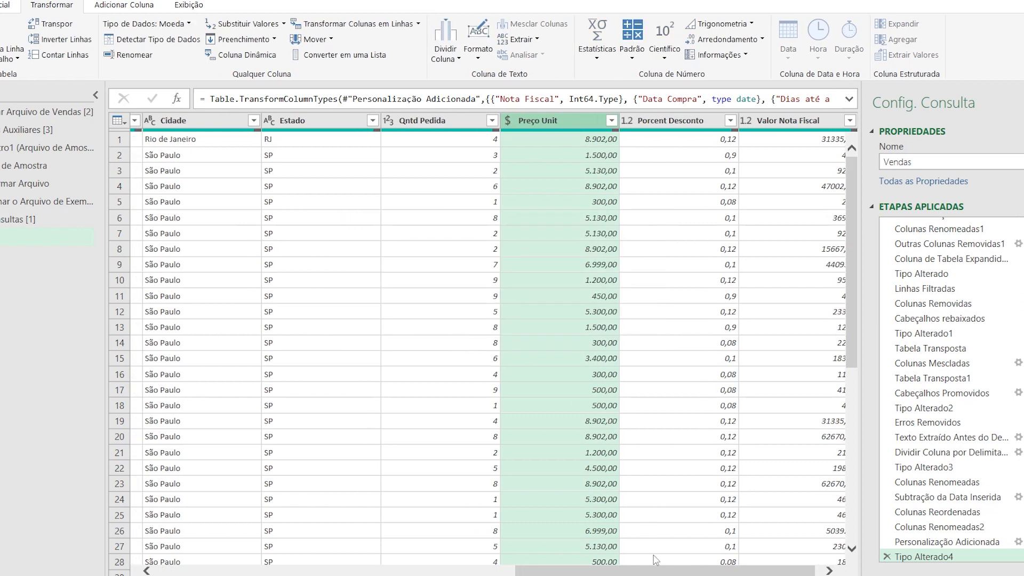
Set the Porcent Desconto column to Percentual and the Valor Nota Fiscal column to Moeda, replacing their existing conversions
{"action": "left_click", "coordinate": [628, 122]}
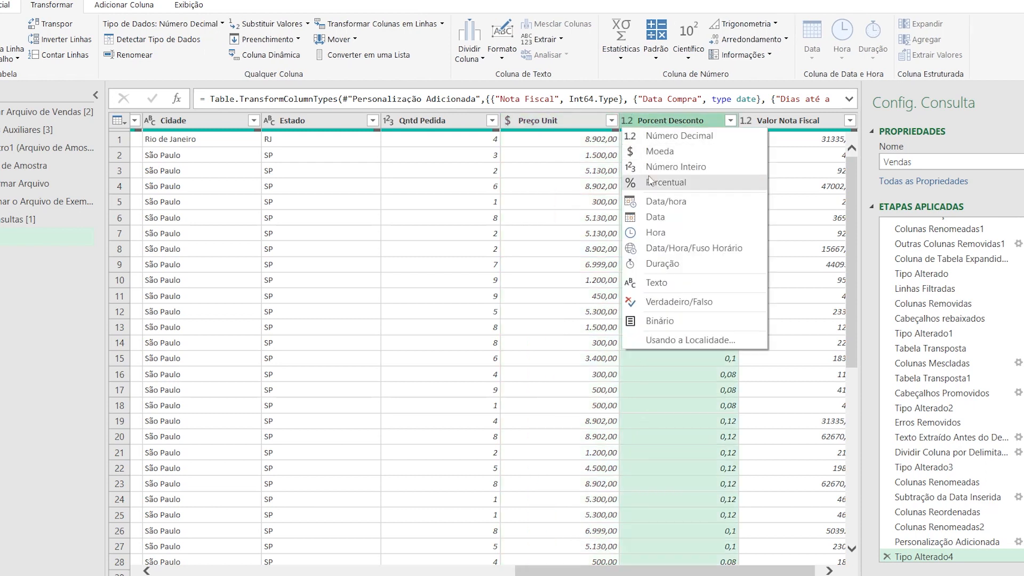
{"action": "left_click", "coordinate": [652, 183]}
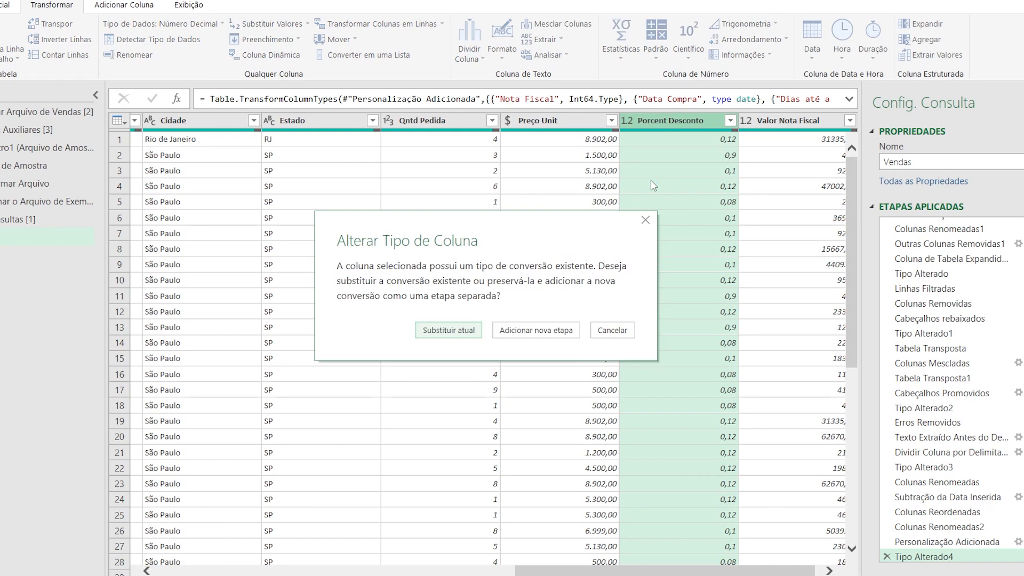
{"action": "left_click", "coordinate": [445, 342]}
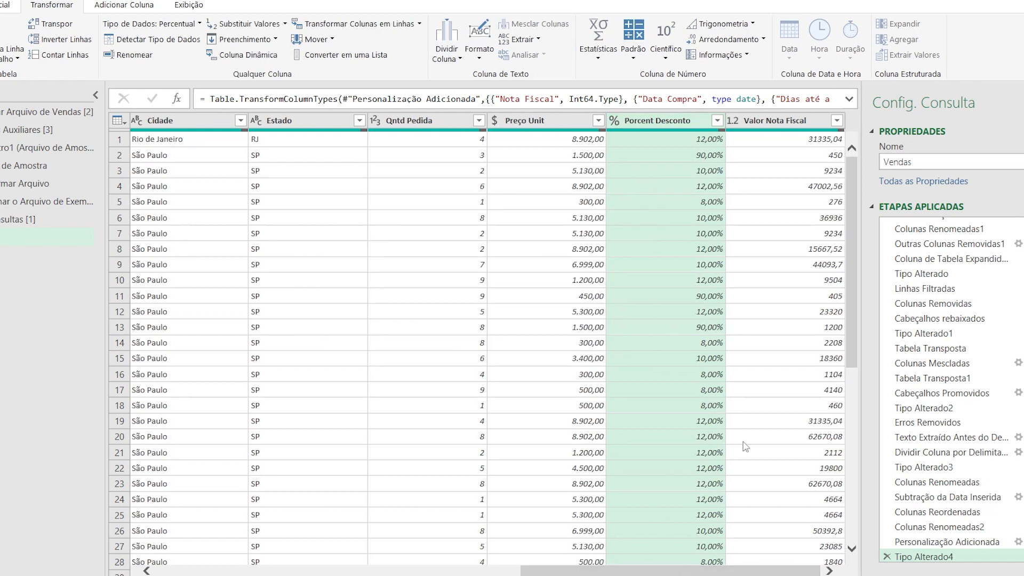
{"action": "left_click", "coordinate": [735, 121]}
{"action": "left_click", "coordinate": [747, 152]}
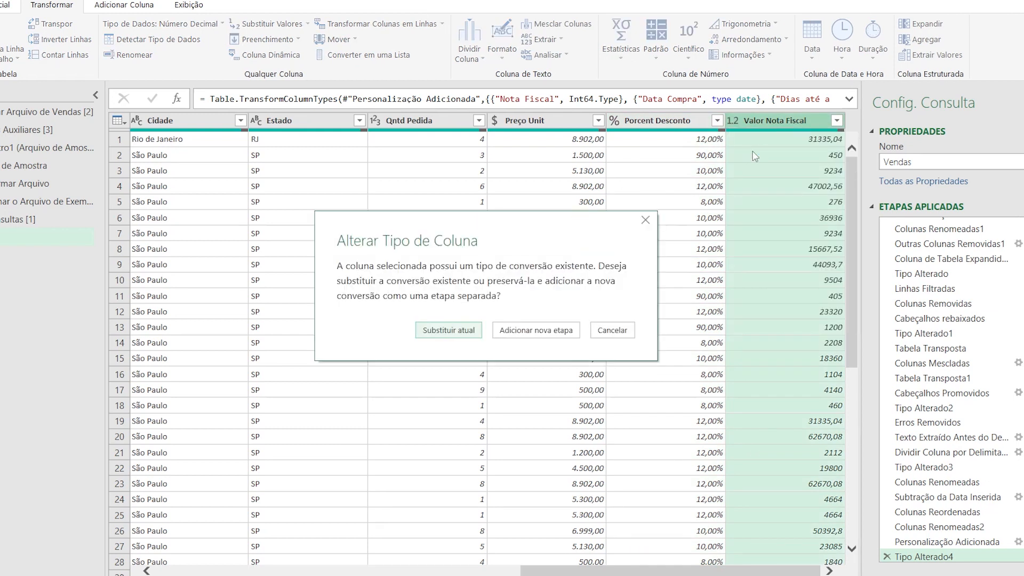
{"action": "left_click", "coordinate": [450, 332]}
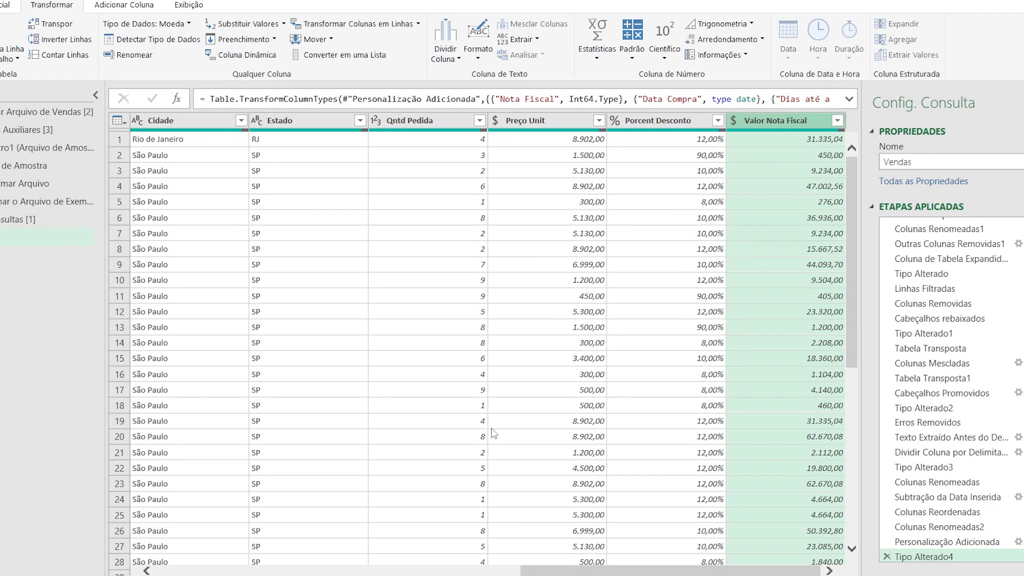
{"action": "left_click", "coordinate": [536, 121]}
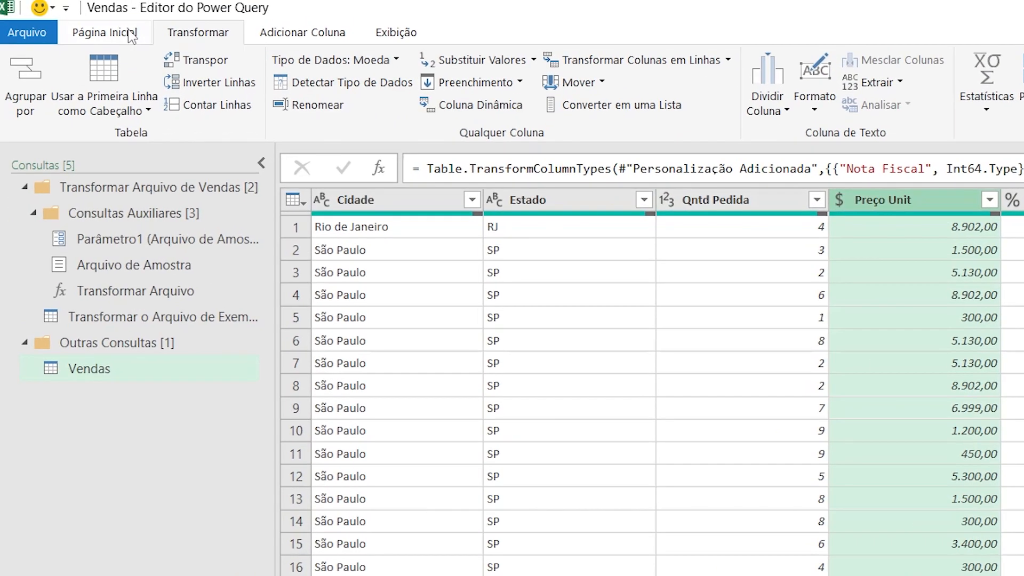
Close the query editor and load Vendas as a PivotTable report on a new worksheet, without adding it to the data model
{"action": "left_click", "coordinate": [131, 34]}
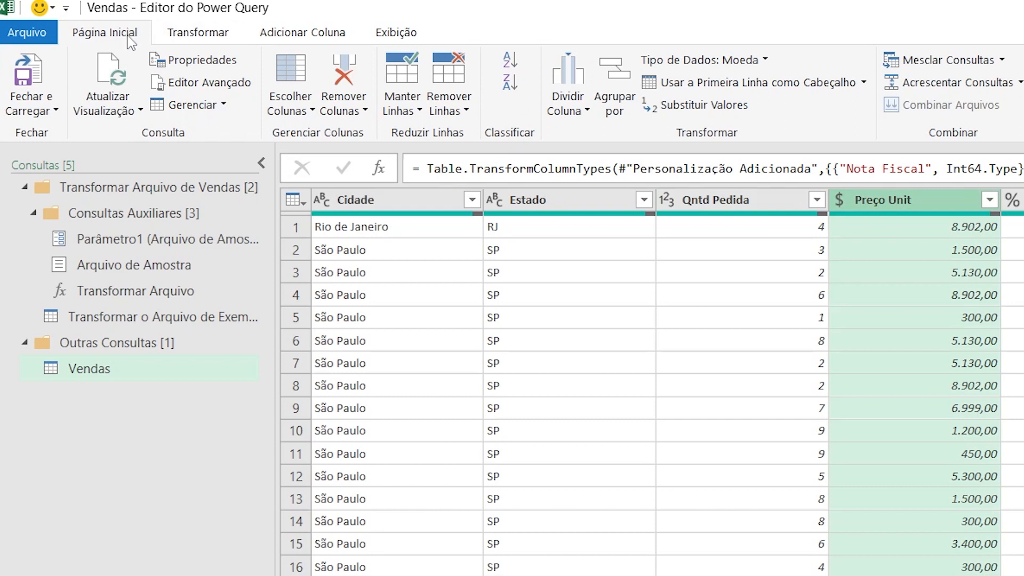
{"action": "left_click", "coordinate": [54, 118]}
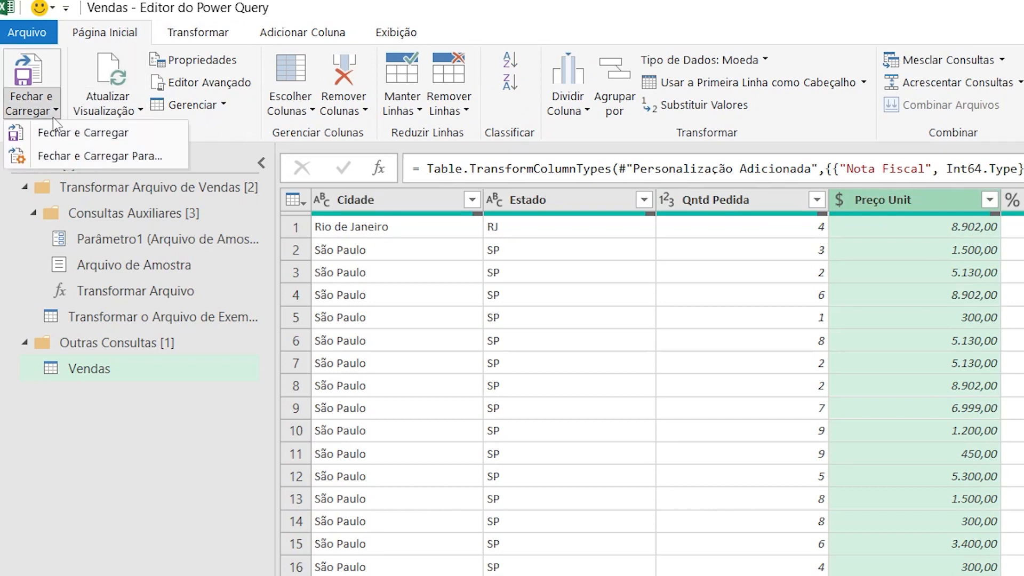
{"action": "left_click", "coordinate": [99, 156]}
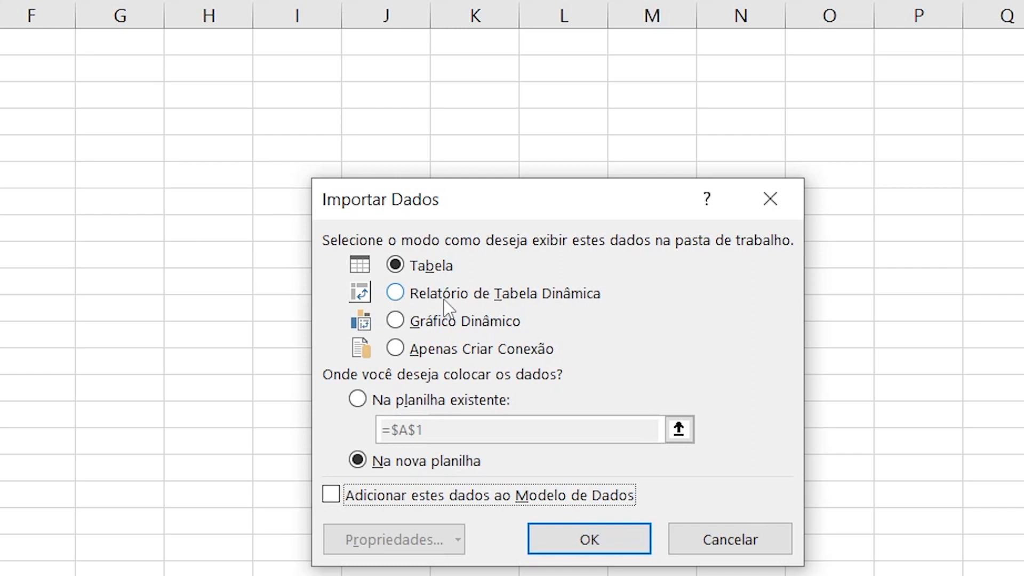
{"action": "left_click", "coordinate": [401, 296]}
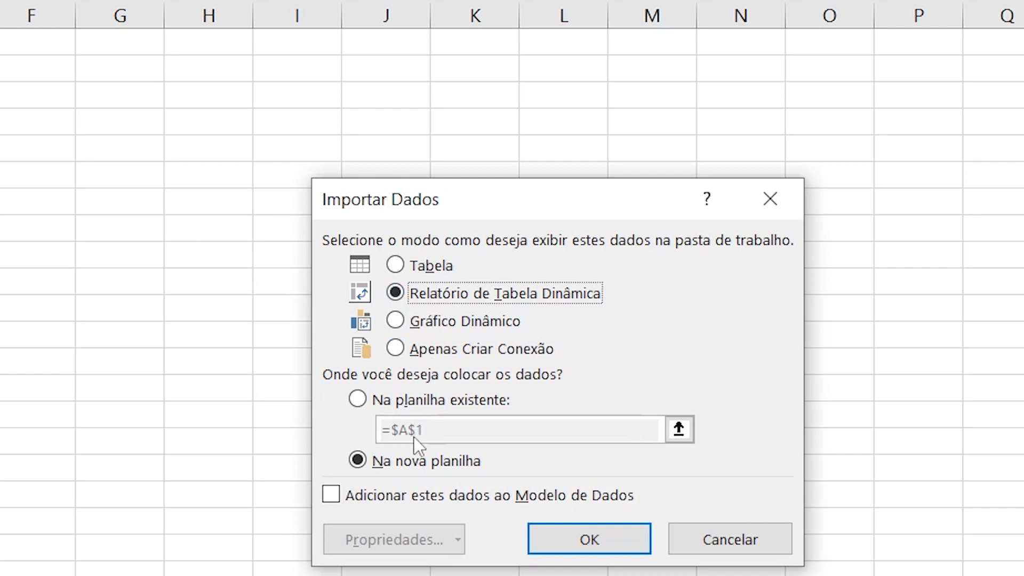
{"action": "left_click", "coordinate": [334, 498]}
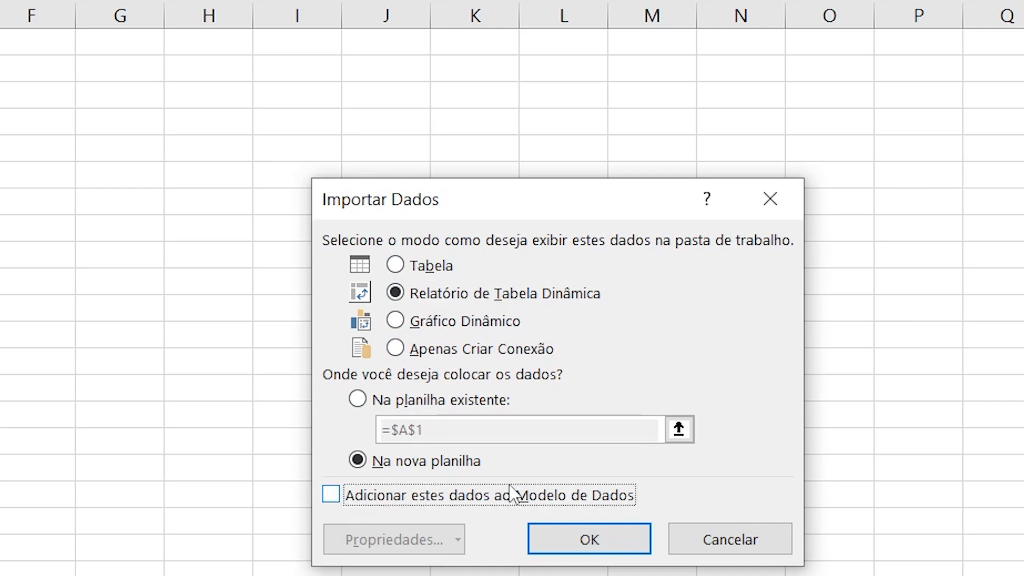
{"action": "left_click", "coordinate": [569, 536]}
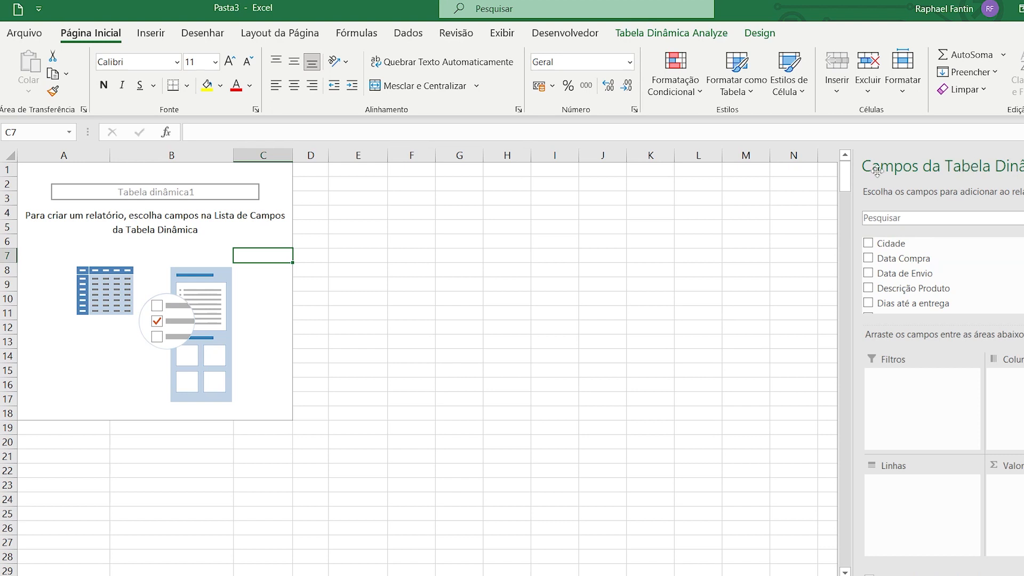
Put Meio Pagamento in the pivot table's columns and Valor Nota Fiscal in its values
{"action": "left_click_drag", "start_coordinate": [877, 171], "coordinate": [462, 137]}
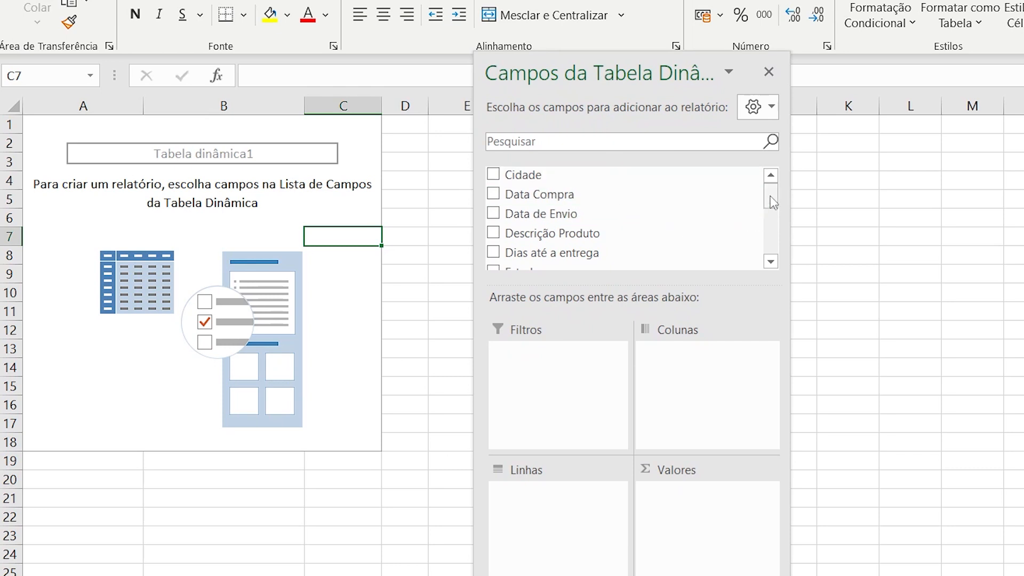
{"action": "left_click_drag", "start_coordinate": [770, 196], "coordinate": [772, 219]}
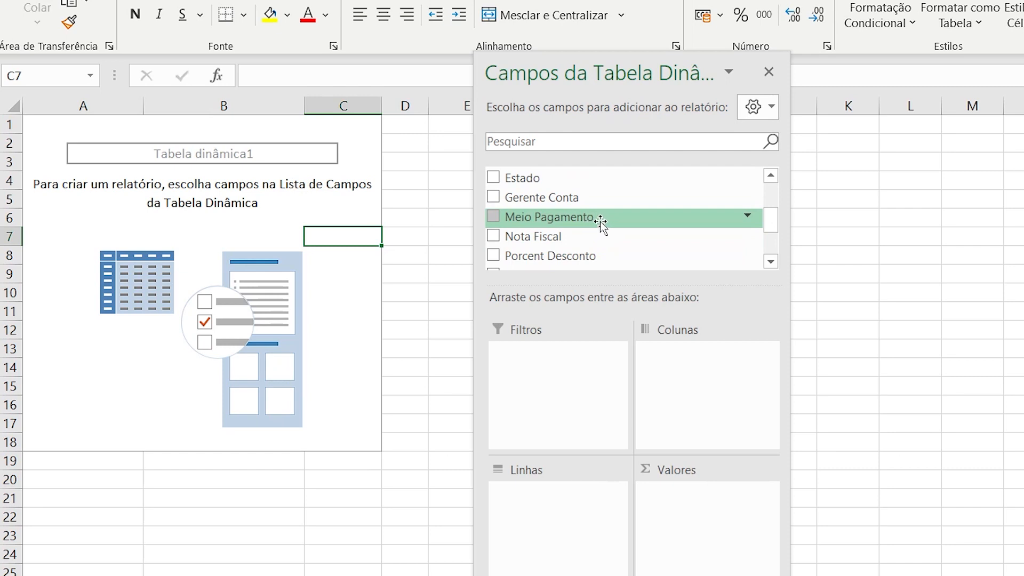
{"action": "left_click_drag", "start_coordinate": [604, 222], "coordinate": [693, 368]}
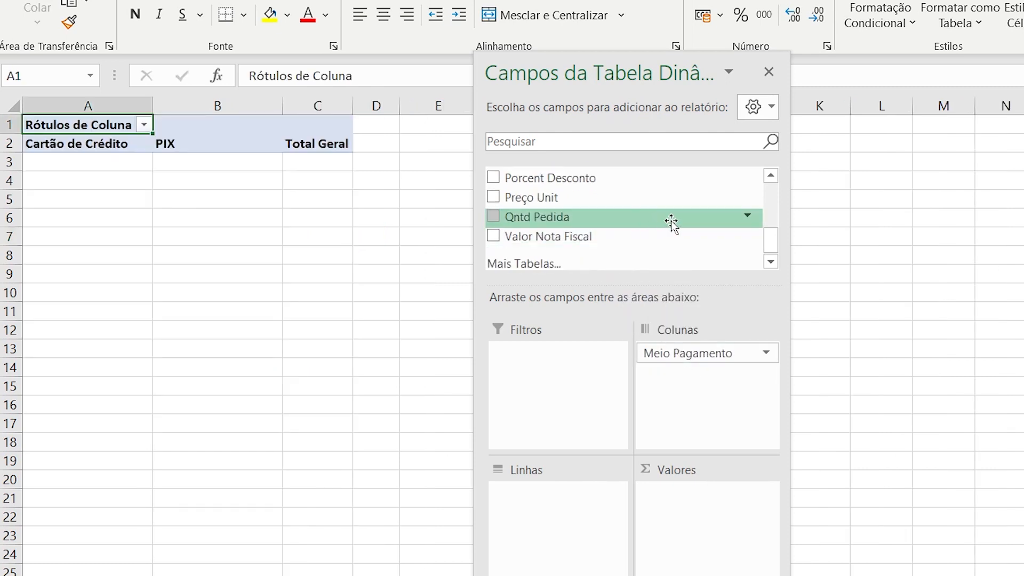
{"action": "scroll", "coordinate": [715, 230], "scroll_direction": "up", "scroll_amount": 2}
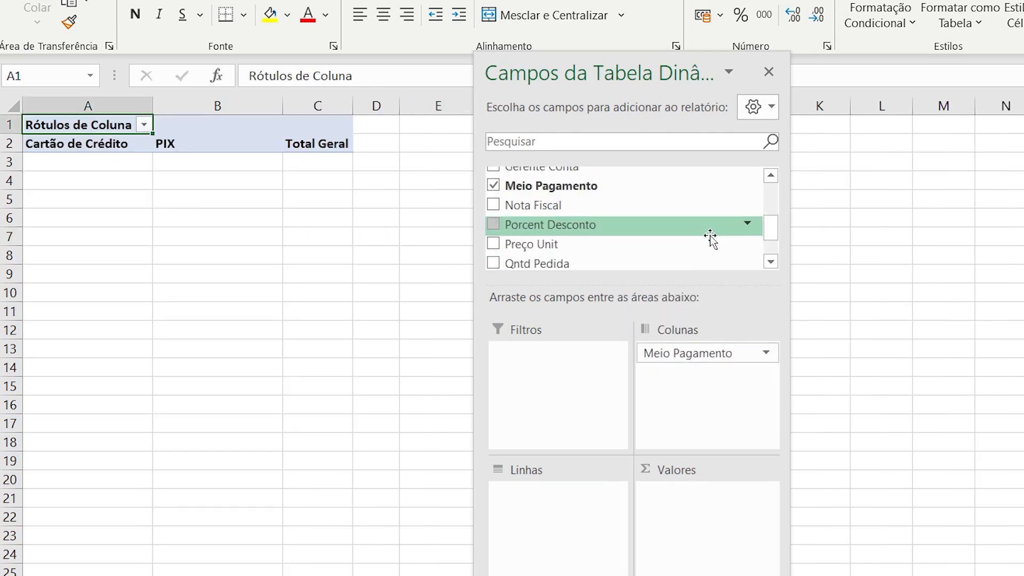
{"action": "scroll", "coordinate": [710, 239], "scroll_direction": "down", "scroll_amount": 3}
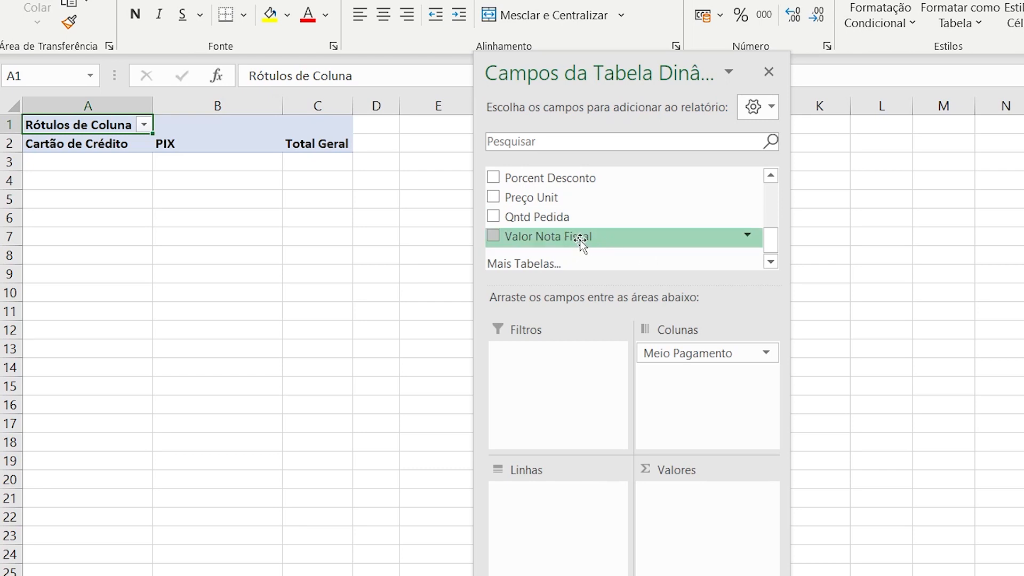
{"action": "left_click_drag", "start_coordinate": [580, 240], "coordinate": [707, 519]}
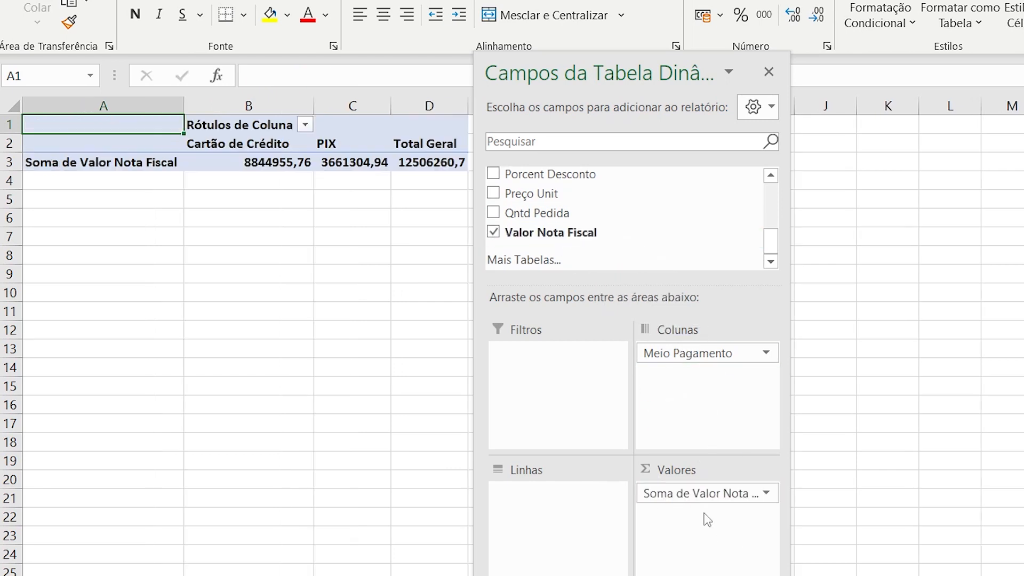
Add Data Compra to the pivot table's rows and move the field list clear of the table
{"action": "scroll", "coordinate": [631, 216], "scroll_direction": "up", "scroll_amount": 6}
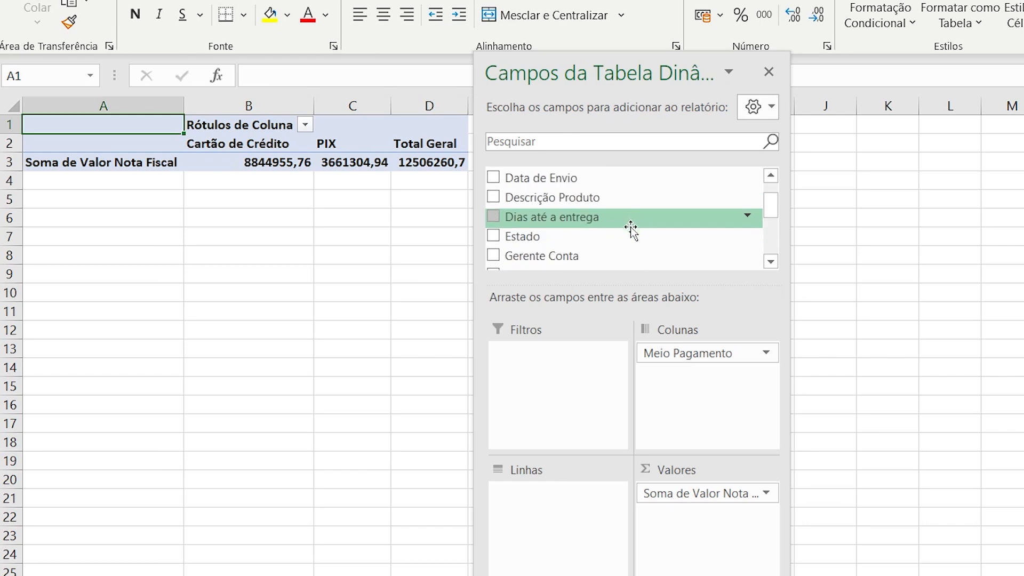
{"action": "scroll", "coordinate": [631, 229], "scroll_direction": "up", "scroll_amount": 2}
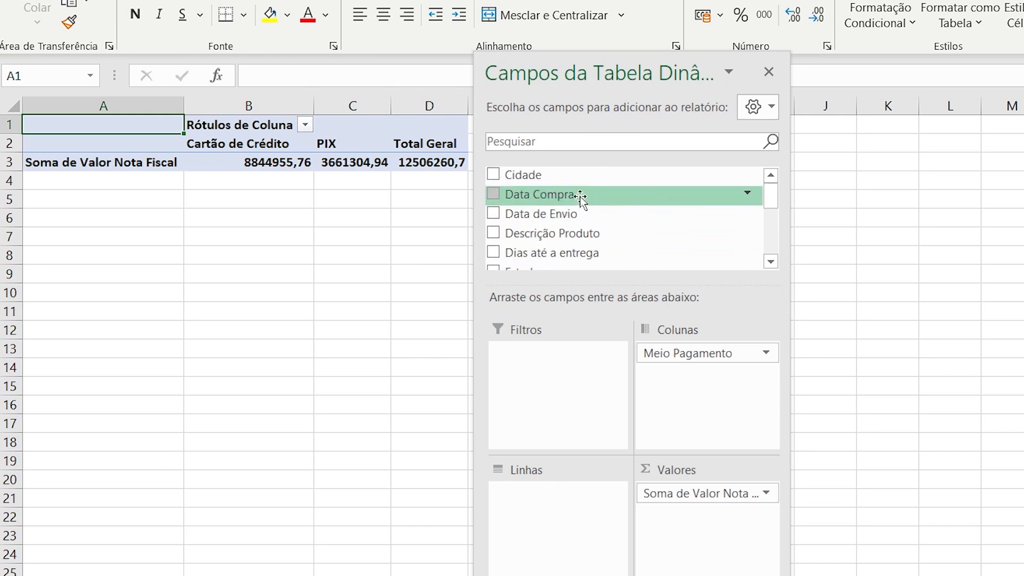
{"action": "left_click_drag", "start_coordinate": [580, 197], "coordinate": [581, 530]}
{"action": "left_click_drag", "start_coordinate": [560, 74], "coordinate": [689, 74]}
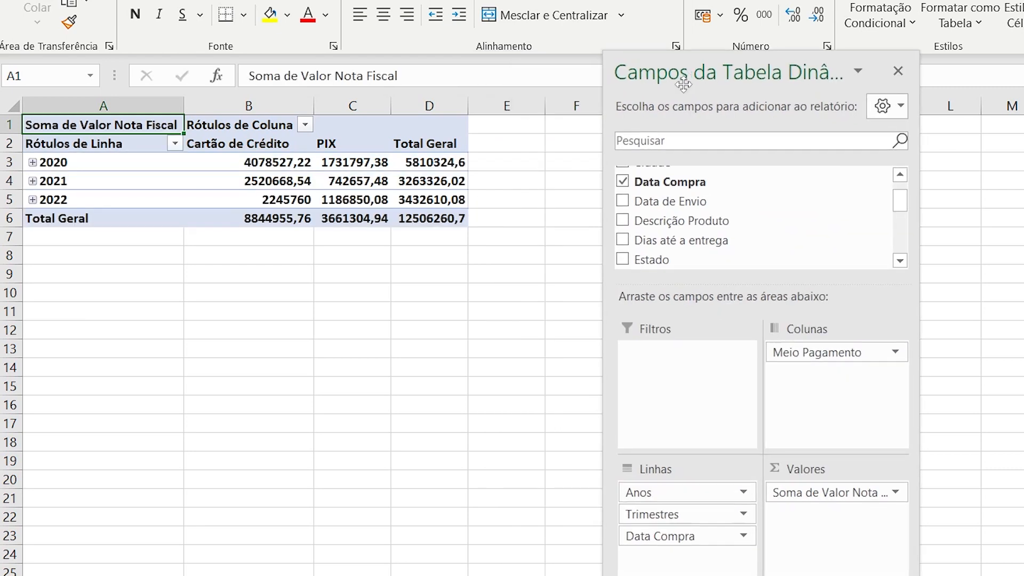
Insert a clustered column PivotChart (Coluna Agrupada) from the pivot table and place it directly below the table
{"action": "left_click", "coordinate": [282, 181]}
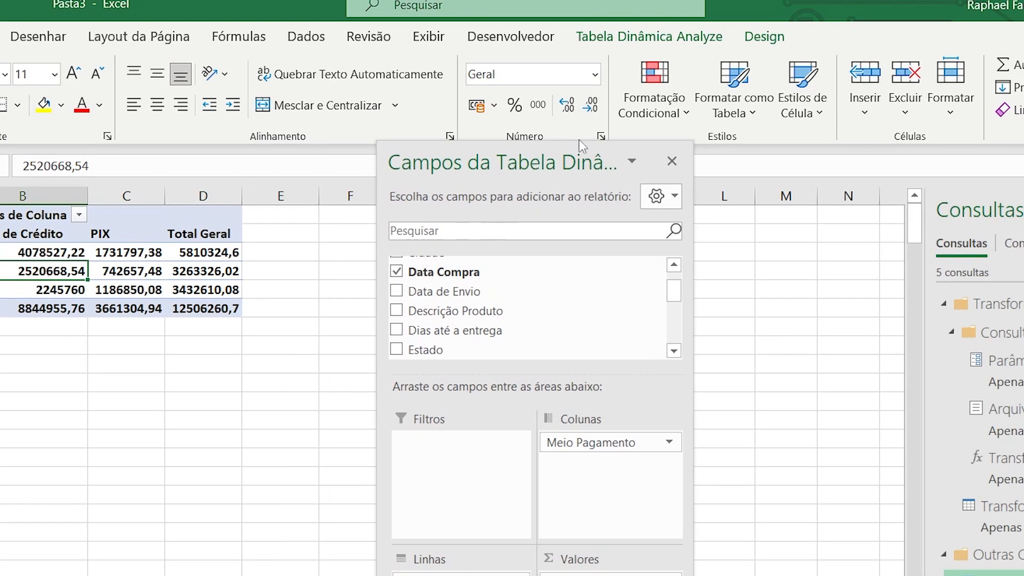
{"action": "left_click", "coordinate": [649, 37]}
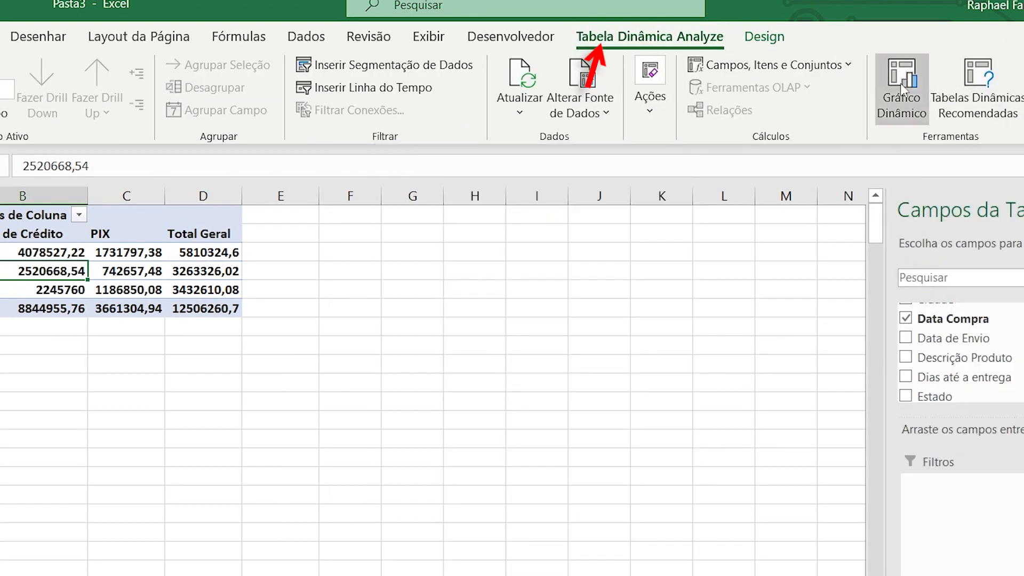
{"action": "left_click", "coordinate": [902, 88]}
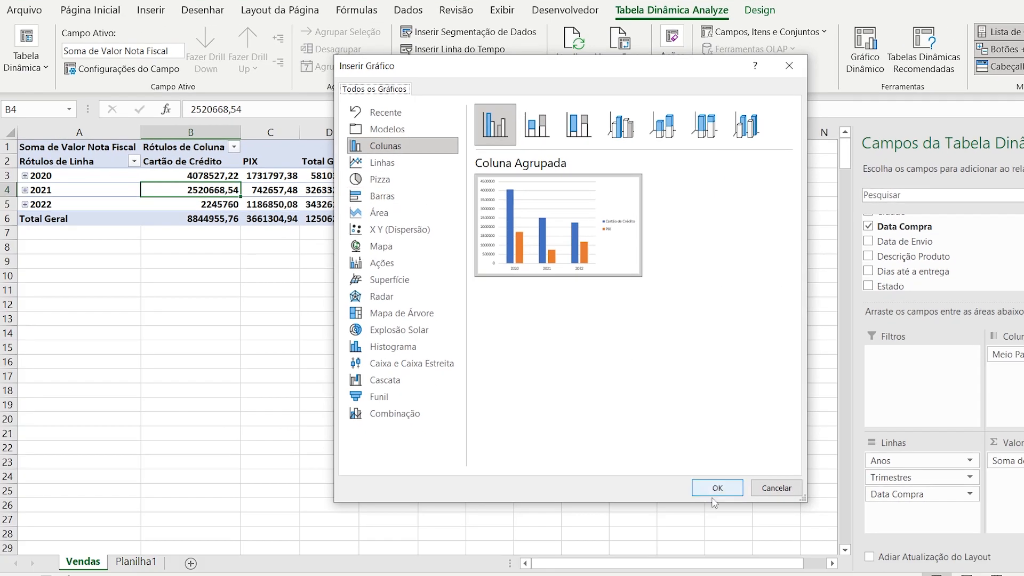
{"action": "left_click", "coordinate": [719, 491]}
{"action": "left_click_drag", "start_coordinate": [512, 256], "coordinate": [283, 245]}
{"action": "left_click_drag", "start_coordinate": [379, 339], "coordinate": [384, 340]}
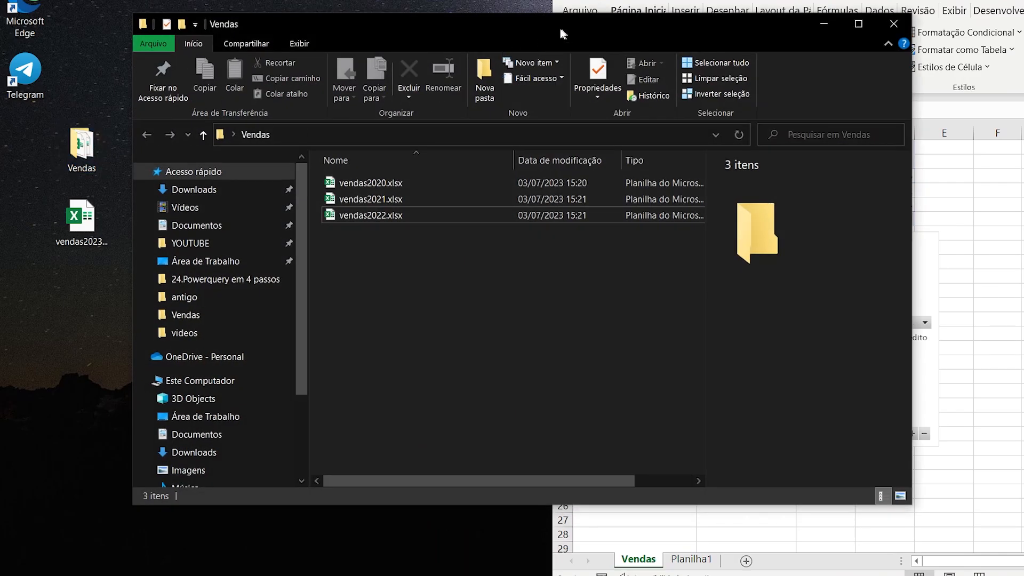
Switch to File Explorer and move vendas2023.xlsx from the desktop into the Vendas folder
{"action": "left_click_drag", "start_coordinate": [560, 29], "coordinate": [528, 44]}
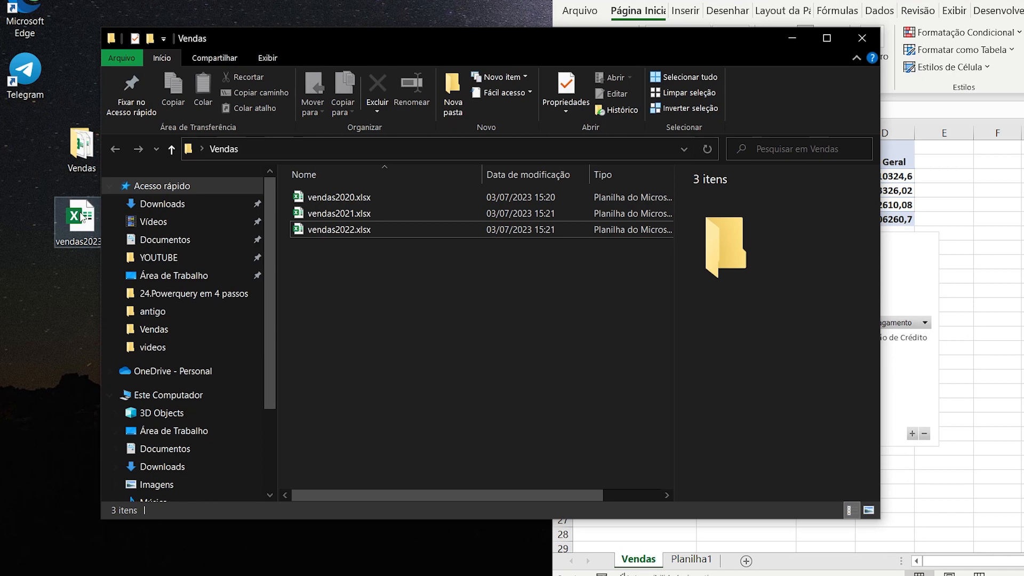
{"action": "left_click_drag", "start_coordinate": [81, 218], "coordinate": [349, 274]}
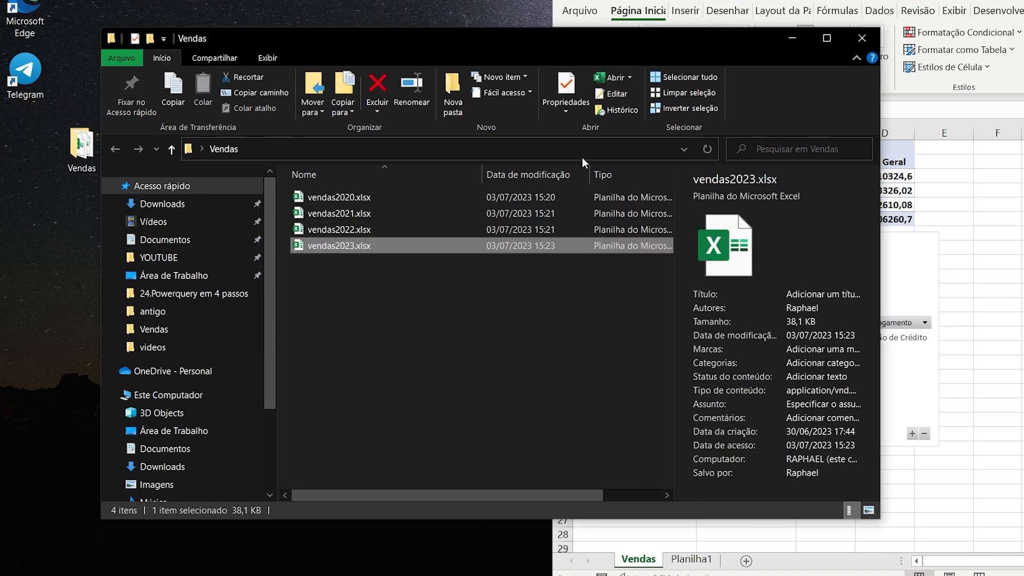
{"action": "left_click_drag", "start_coordinate": [669, 40], "coordinate": [597, 248]}
Switch back to Excel, refresh the pivot table from its source and collapse the 2023 row group
{"action": "left_click", "coordinate": [621, 193]}
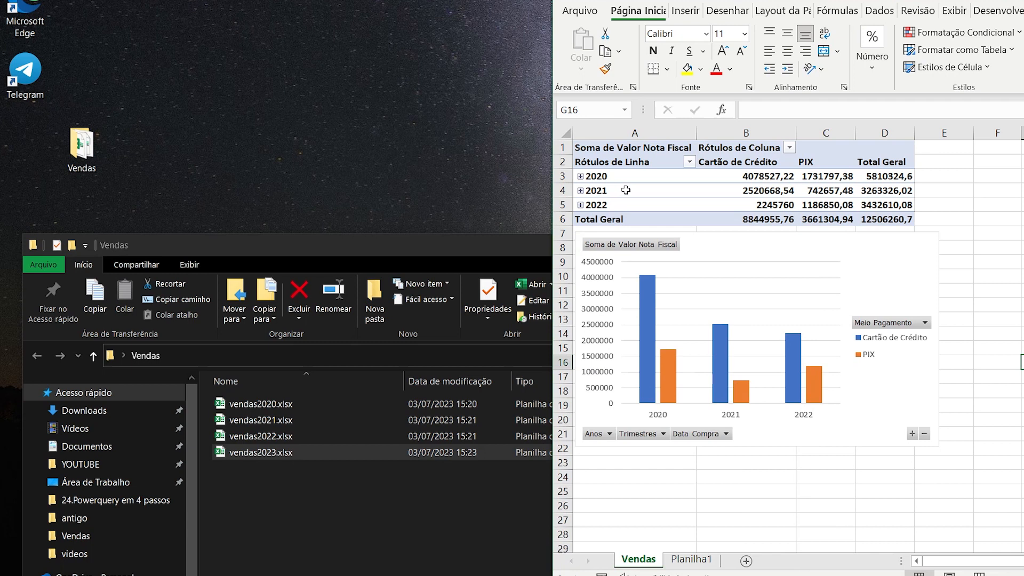
{"action": "right_click", "coordinate": [626, 191]}
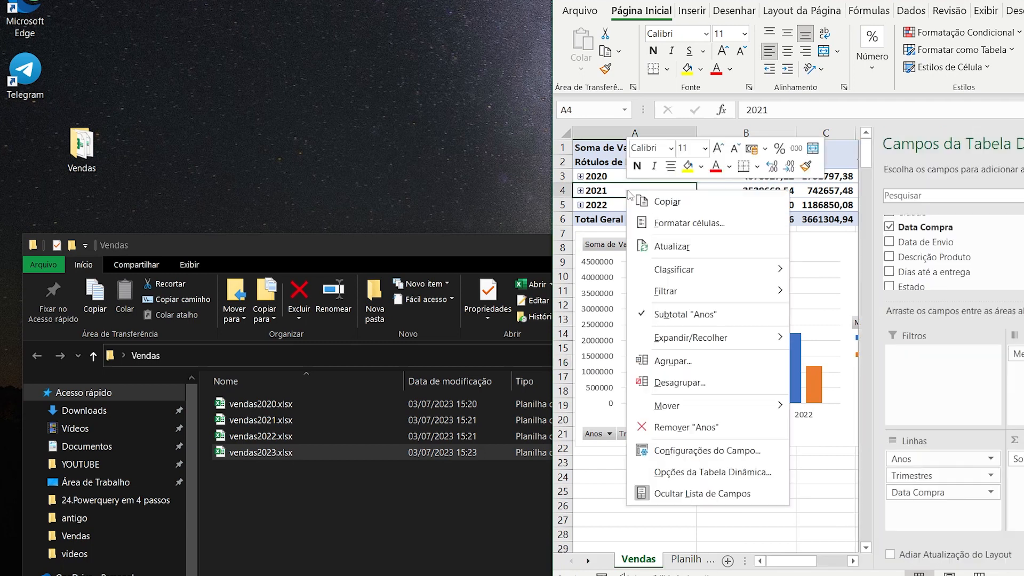
{"action": "left_click", "coordinate": [672, 246]}
{"action": "left_click", "coordinate": [734, 265]}
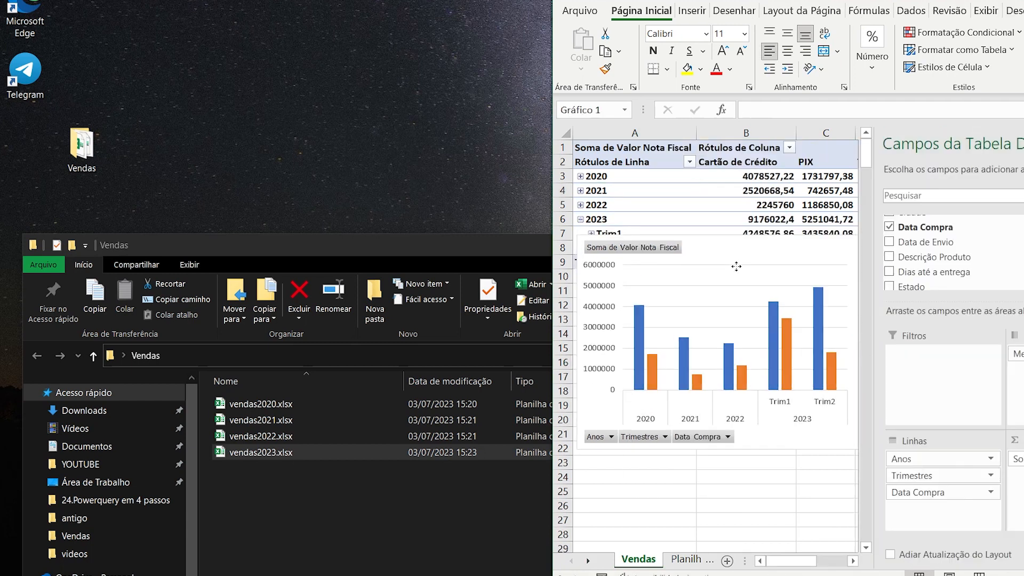
{"action": "left_click", "coordinate": [580, 219]}
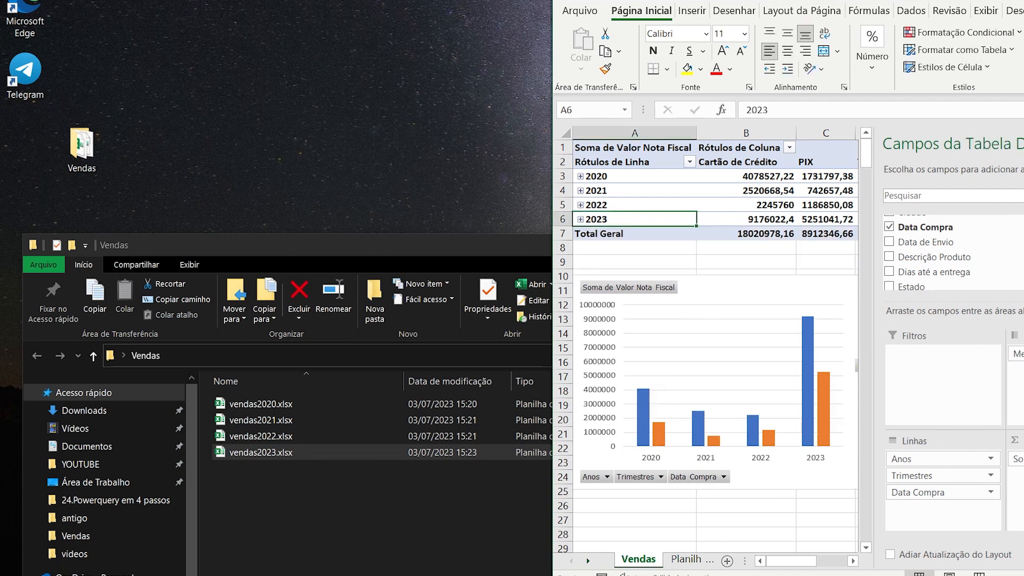
{"action": "left_click", "coordinate": [1023, 143]}
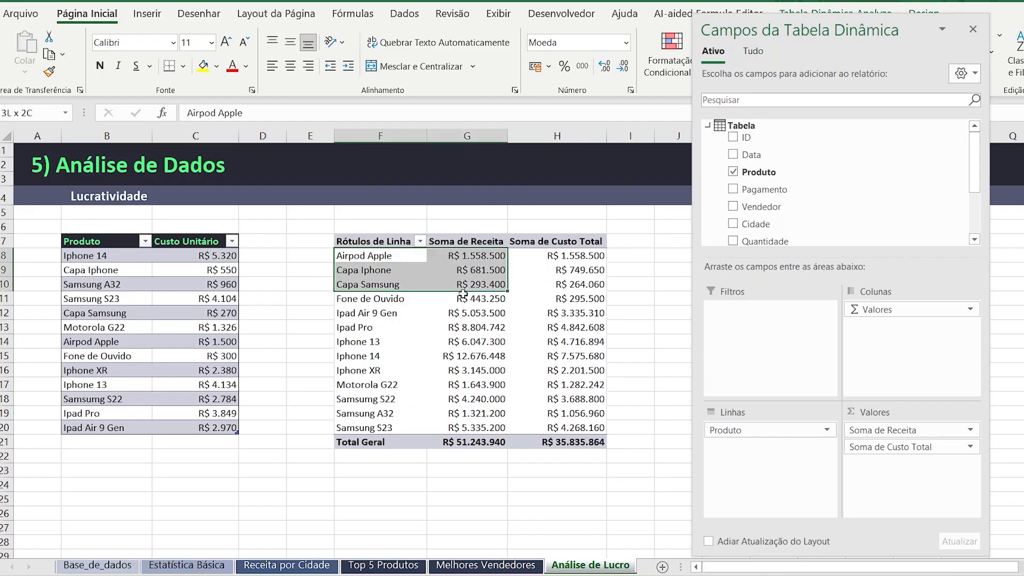
{"action": "left_click_drag", "start_coordinate": [569, 285], "coordinate": [568, 427]}
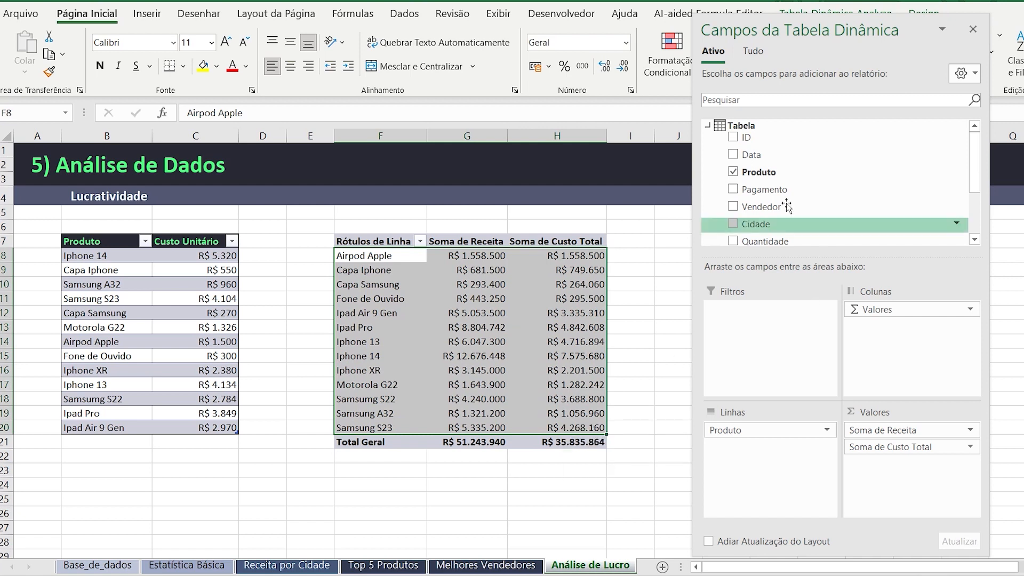
{"action": "left_click", "coordinate": [406, 315]}
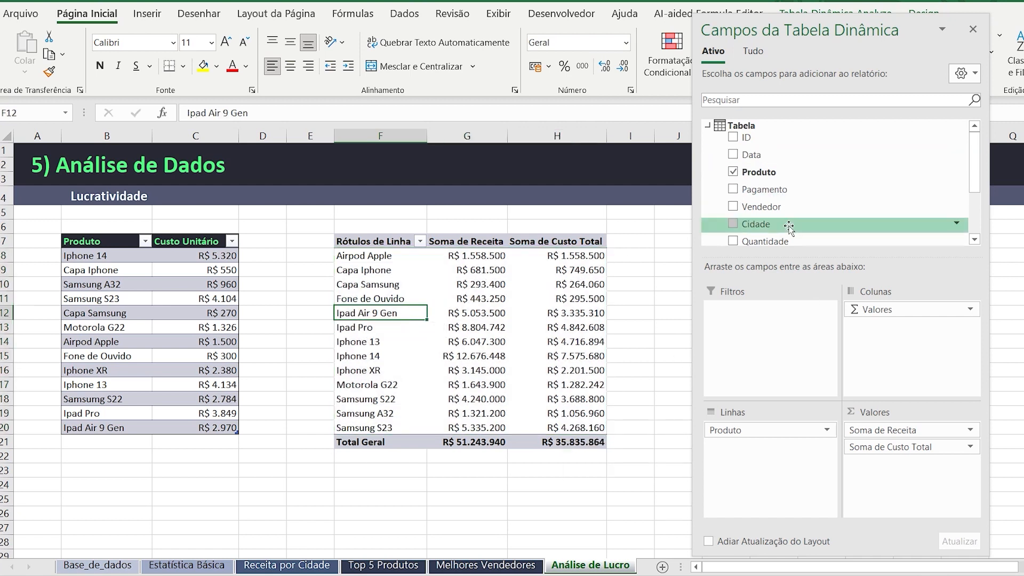